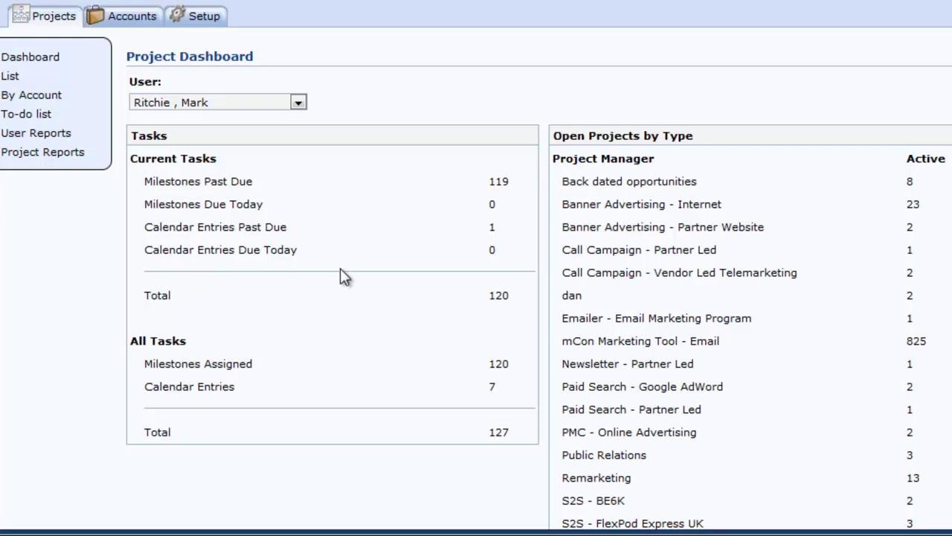
- Create a project template named "Call Campaign", attach it to a service catalog, and save it
left_click(210, 19)
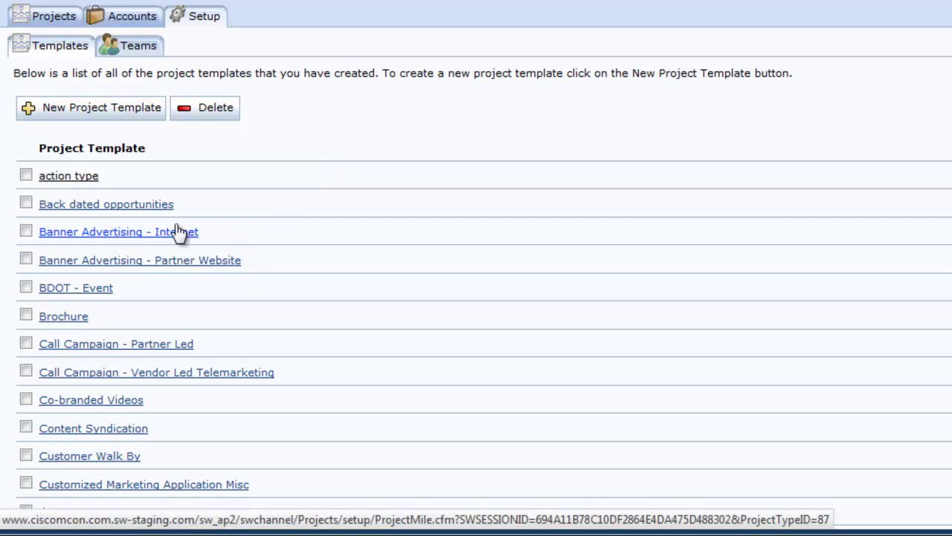
left_click(147, 119)
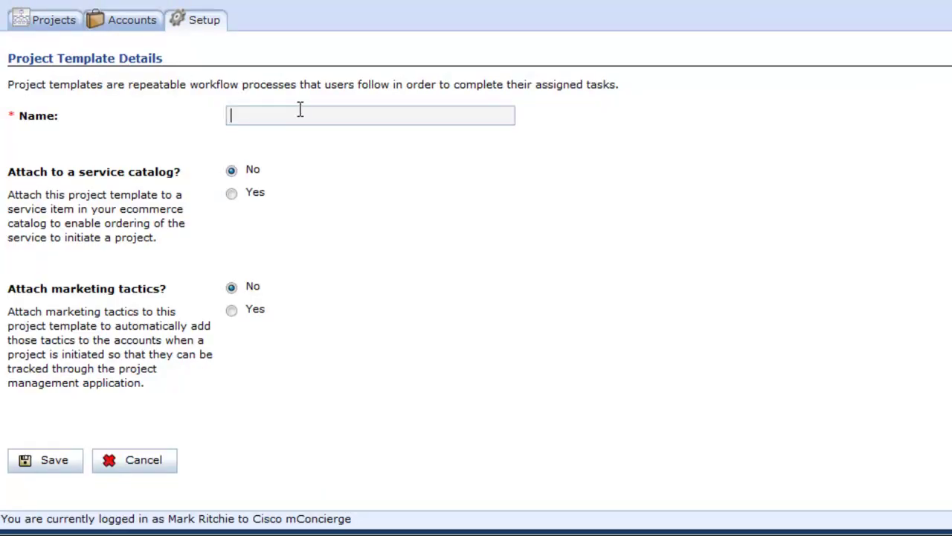
type("Call Campaign")
left_click(231, 194)
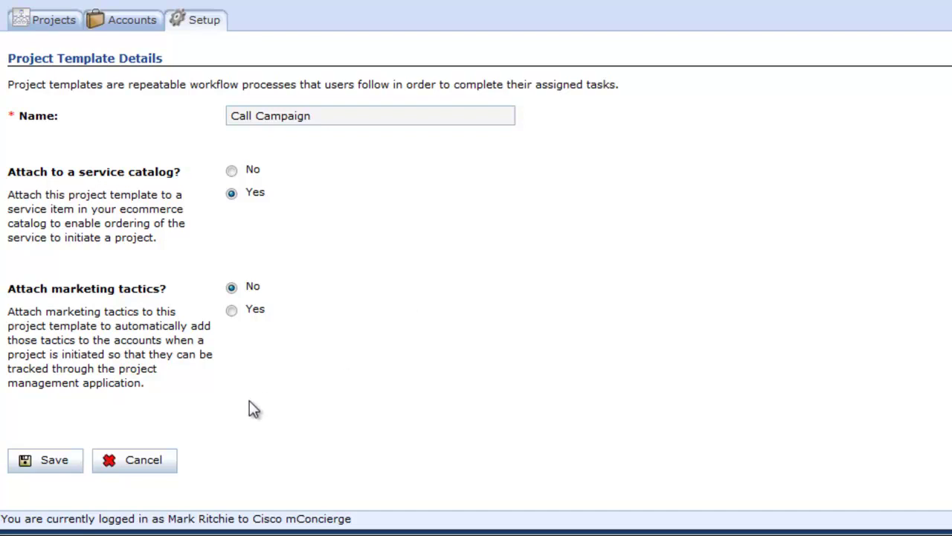
left_click(64, 461)
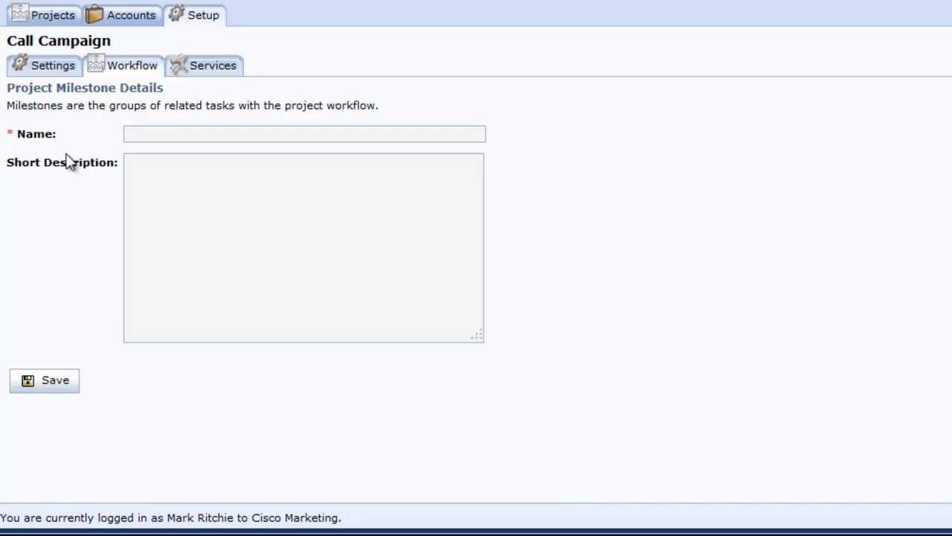
- Add a milestone named "Planning" to the Call Campaign workflow and save it
left_click(157, 137)
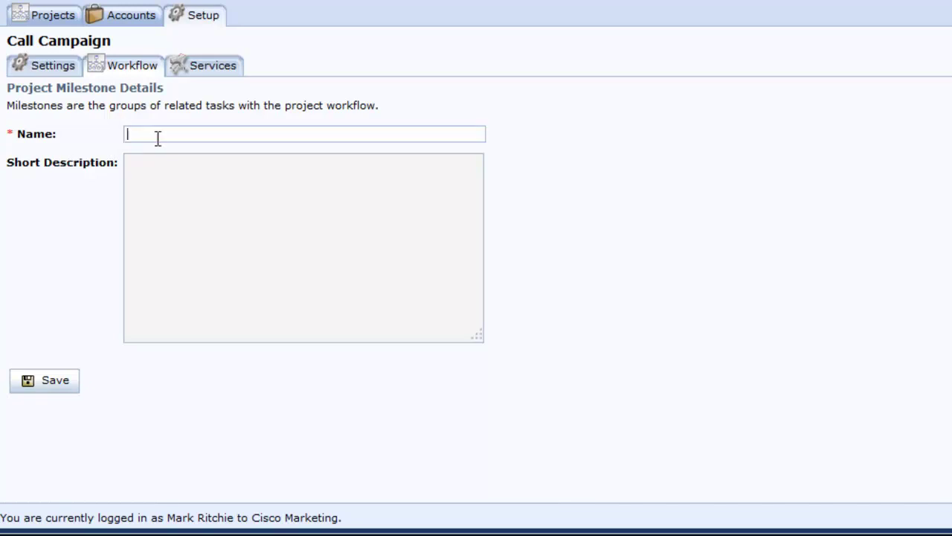
type("Planning")
left_click(540, 293)
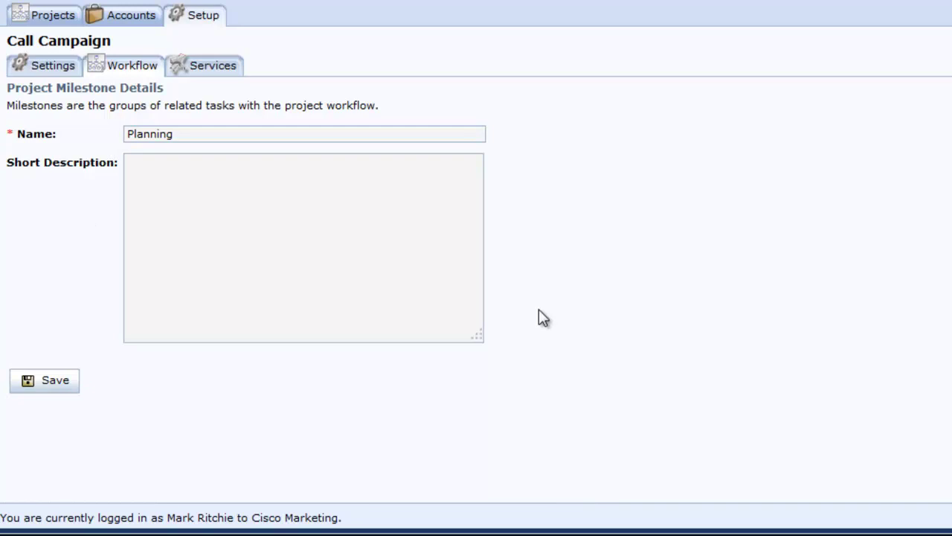
left_click(57, 382)
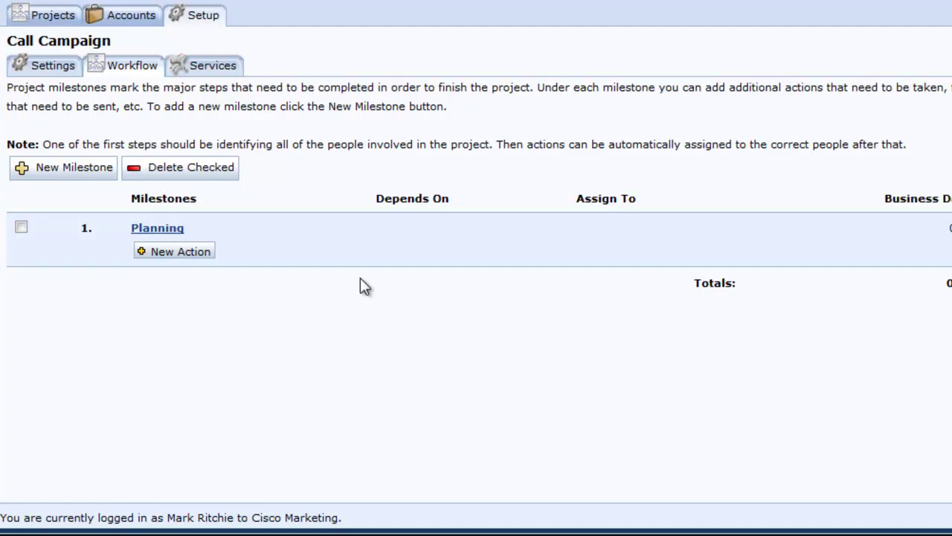
- Add an action named "Identify Project Team" under the Planning milestone with the action type Identify roles
left_click(196, 256)
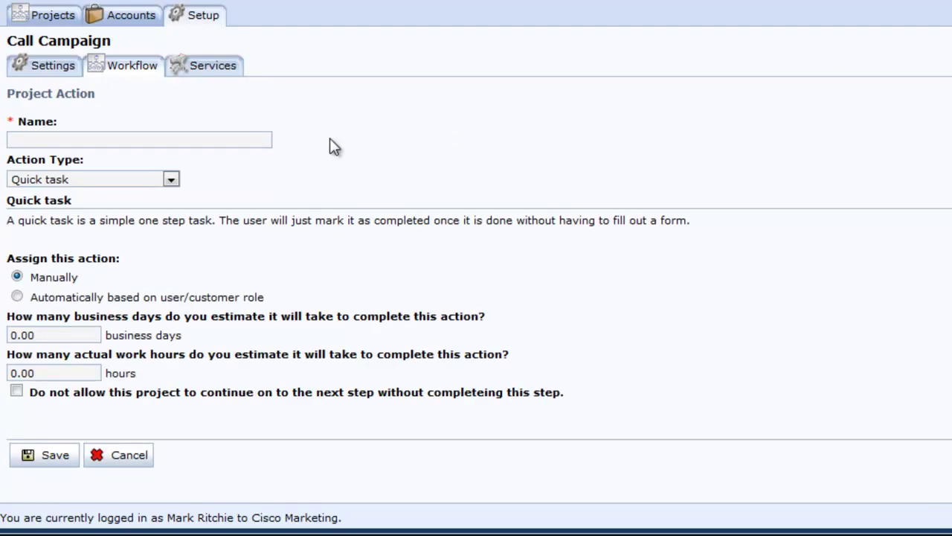
left_click(227, 140)
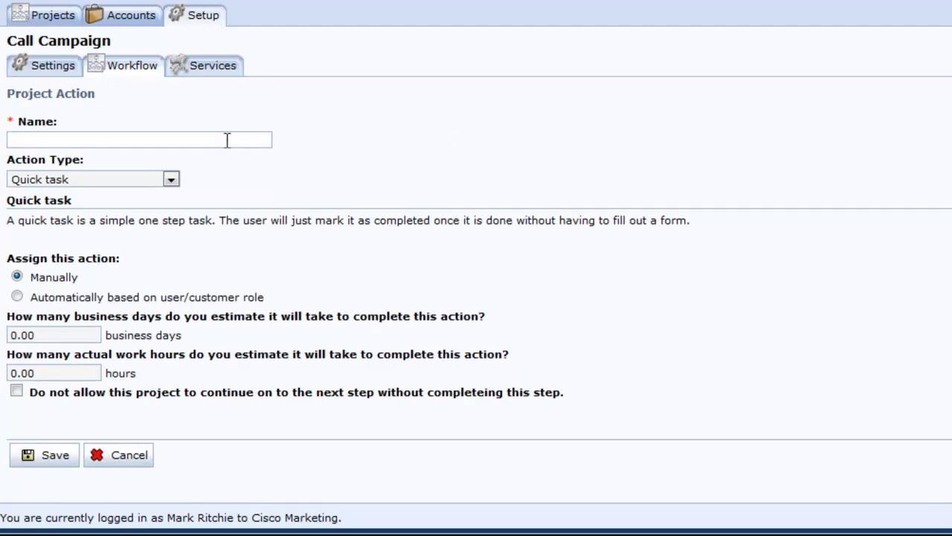
type("Identify Project Team")
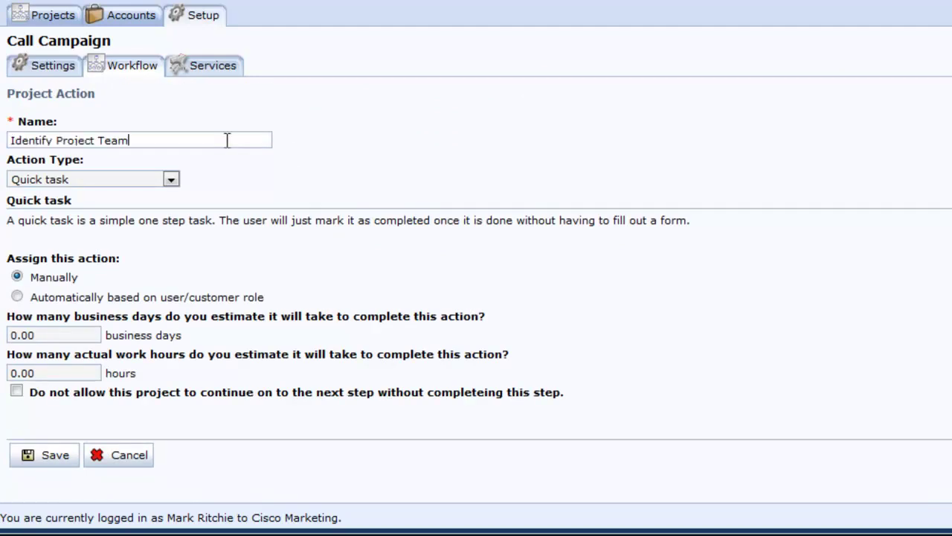
left_click(431, 135)
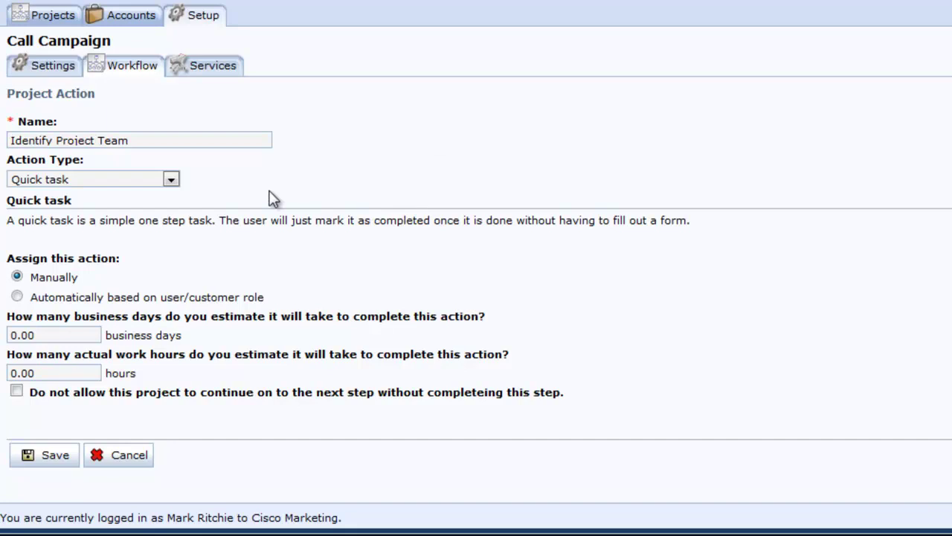
left_click(173, 181)
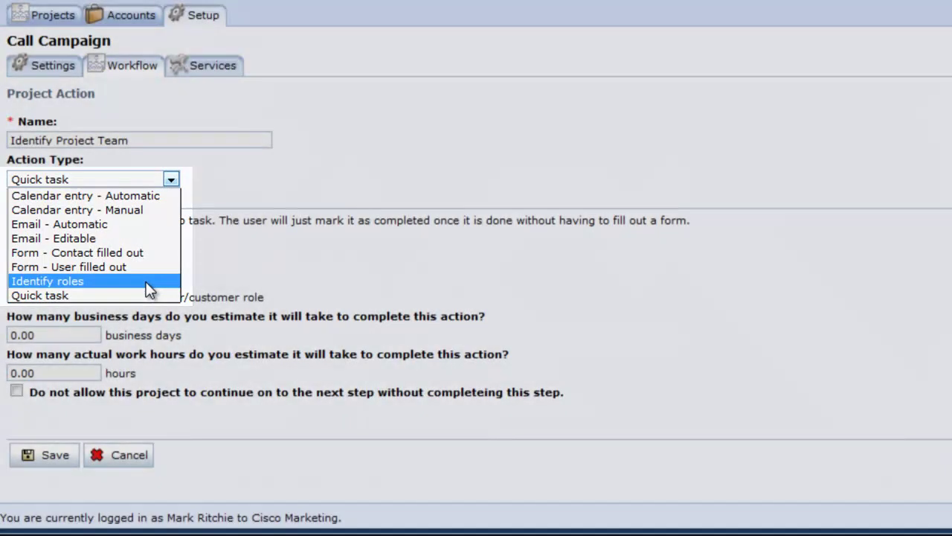
left_click(147, 282)
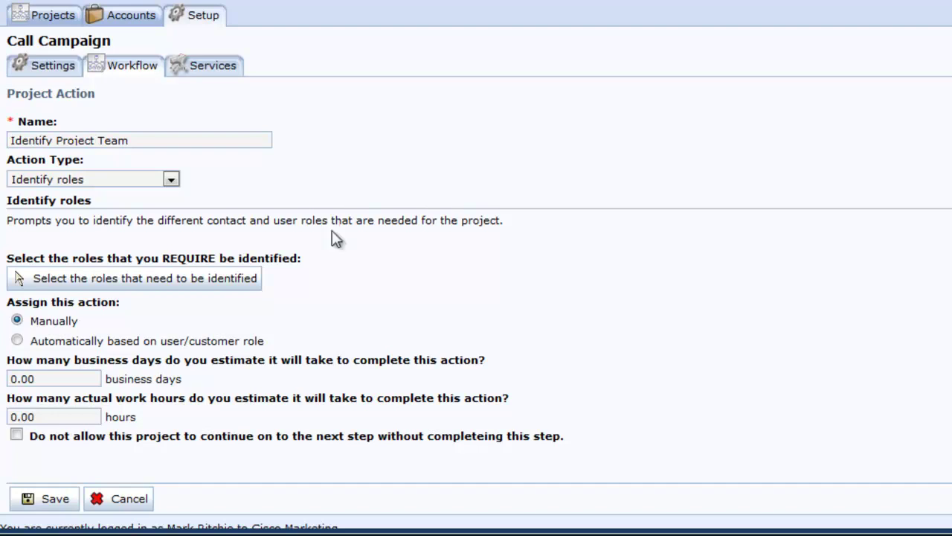
- Require the mCon Rep role to be identified and add it to the Identify Project Team action
left_click(238, 277)
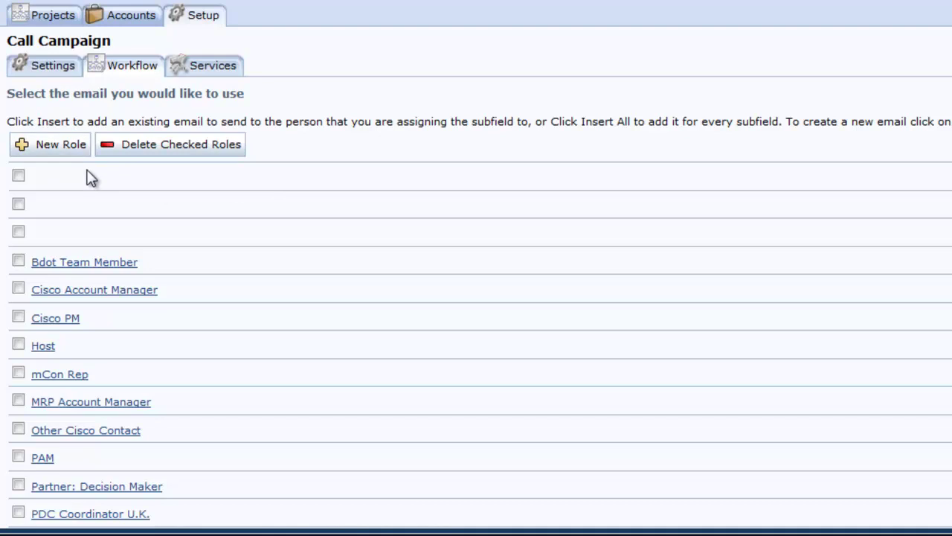
left_click(18, 373)
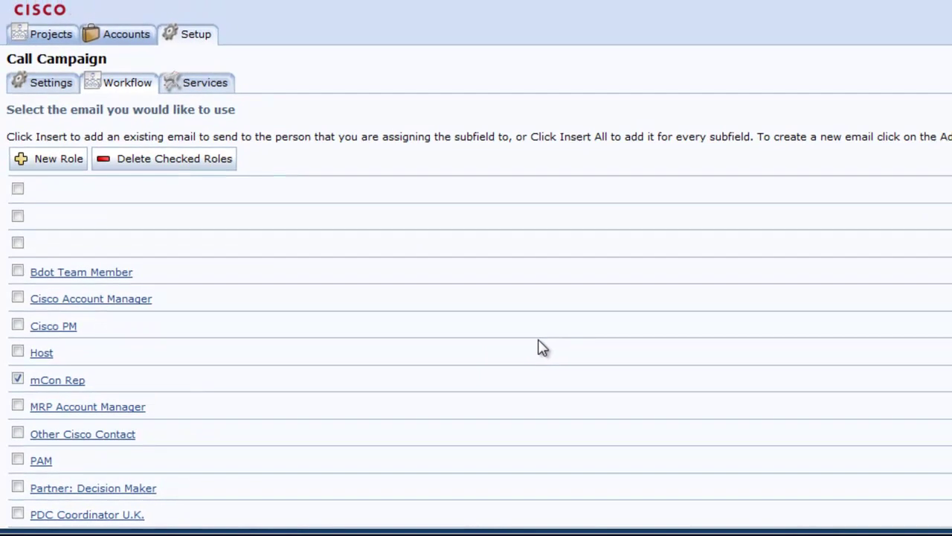
scroll(543, 347, "down", 5)
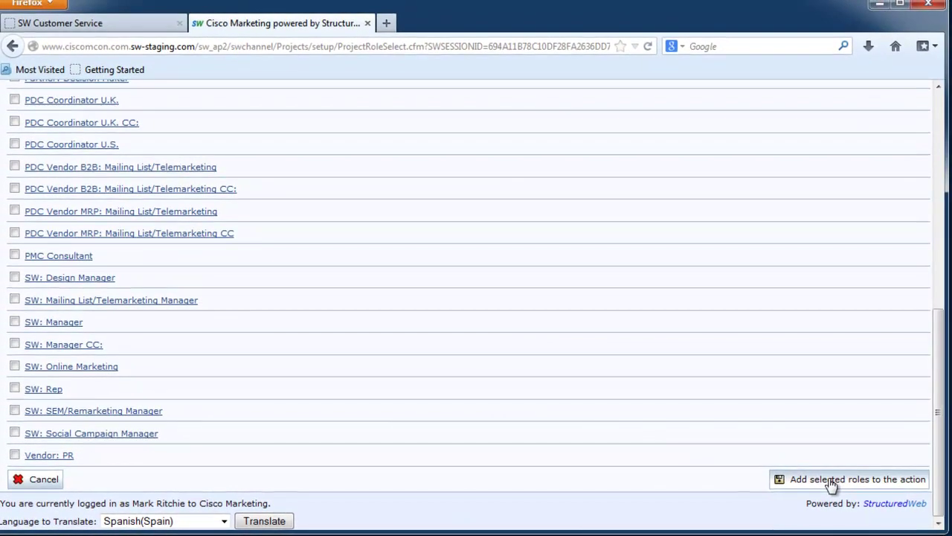
left_click(831, 482)
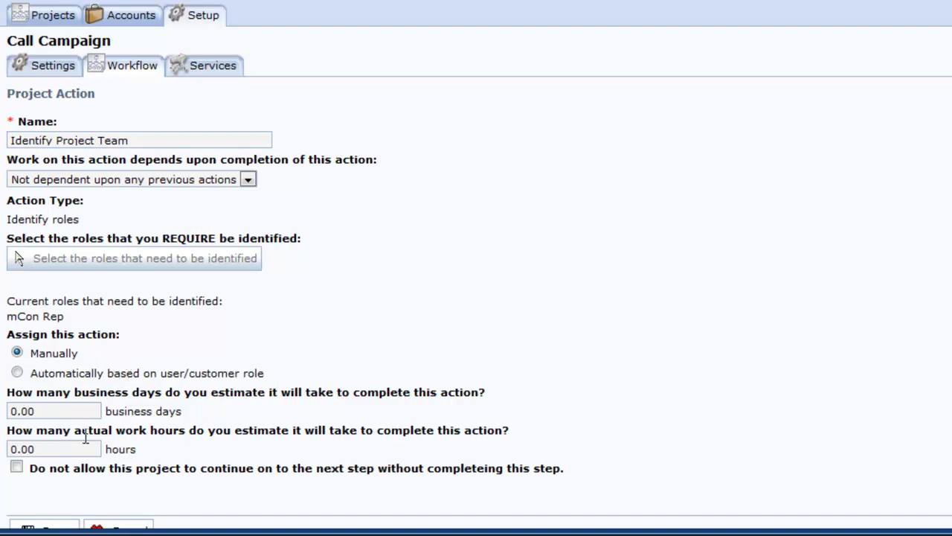
- Estimate the Identify Project Team action at 1 business day, block the project from continuing without completing it, and save
left_click(80, 412)
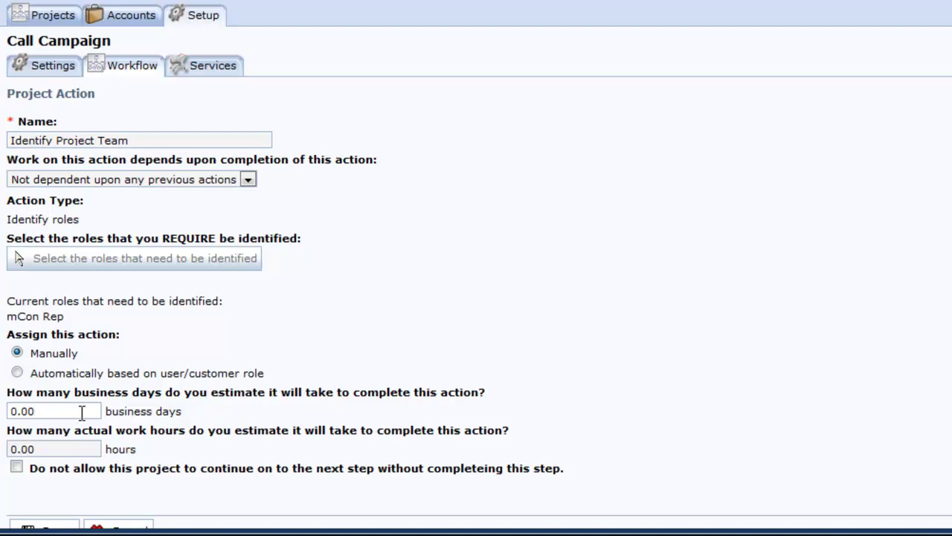
key("ctrl+a")
key("Right")
left_click_drag(64, 413, 2, 417)
type("1")
scroll(59, 416, "down", 2)
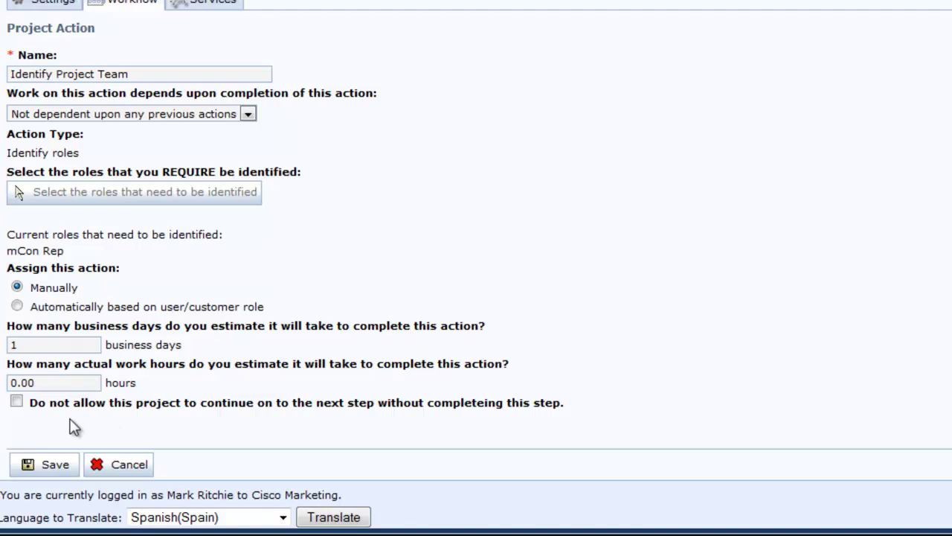
left_click(18, 402)
left_click(51, 465)
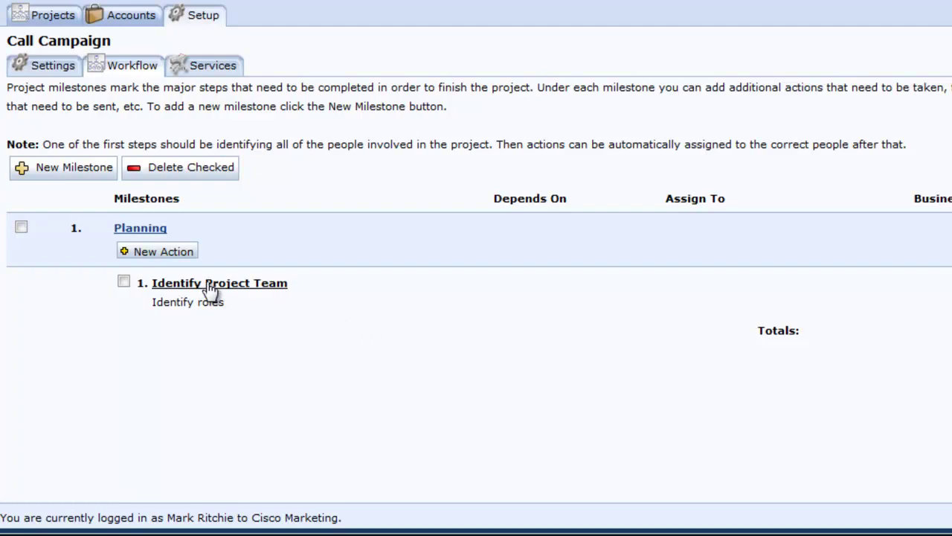
- Add a Planning action "Pick technology offer and Messaging", dependent on Identify Project Team, with the type Form - User filled out
left_click(179, 262)
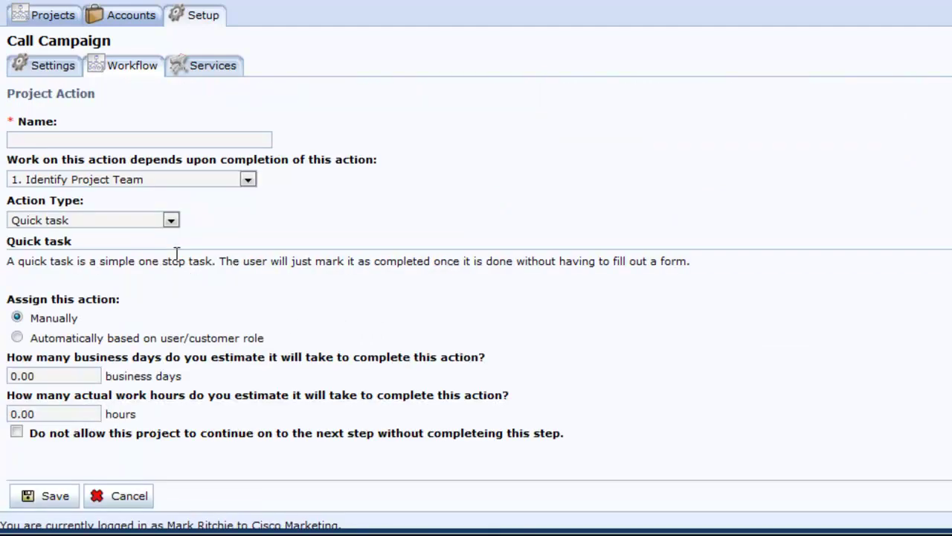
left_click(222, 143)
type("Pick technology offer and Messaging")
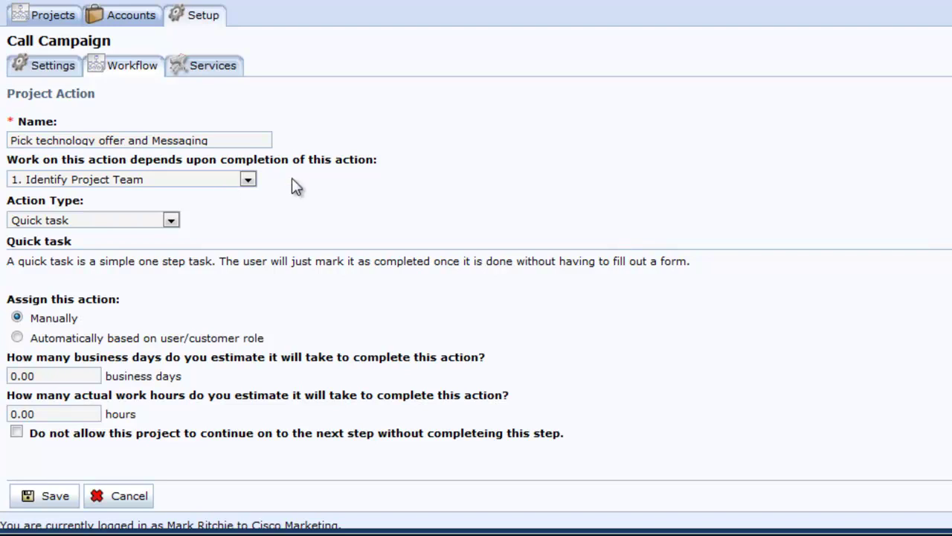
left_click(247, 179)
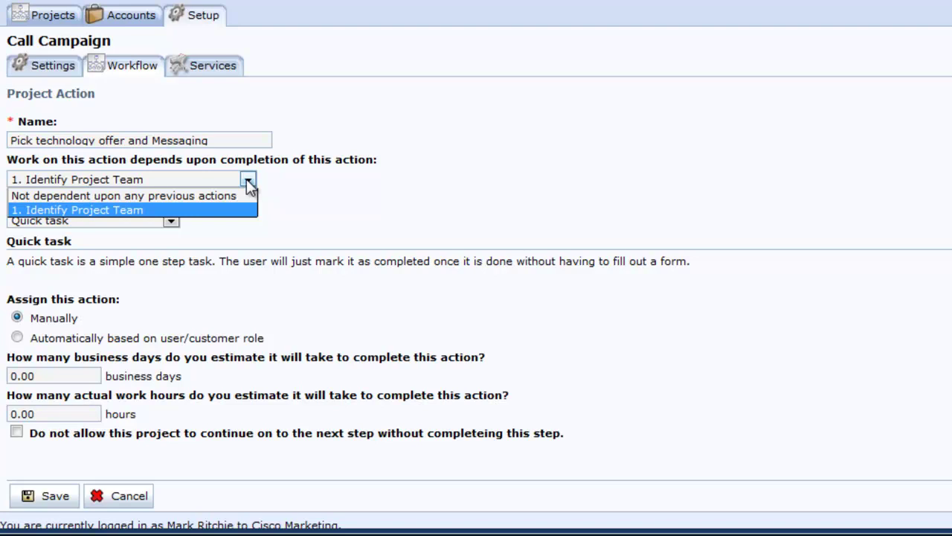
left_click(247, 178)
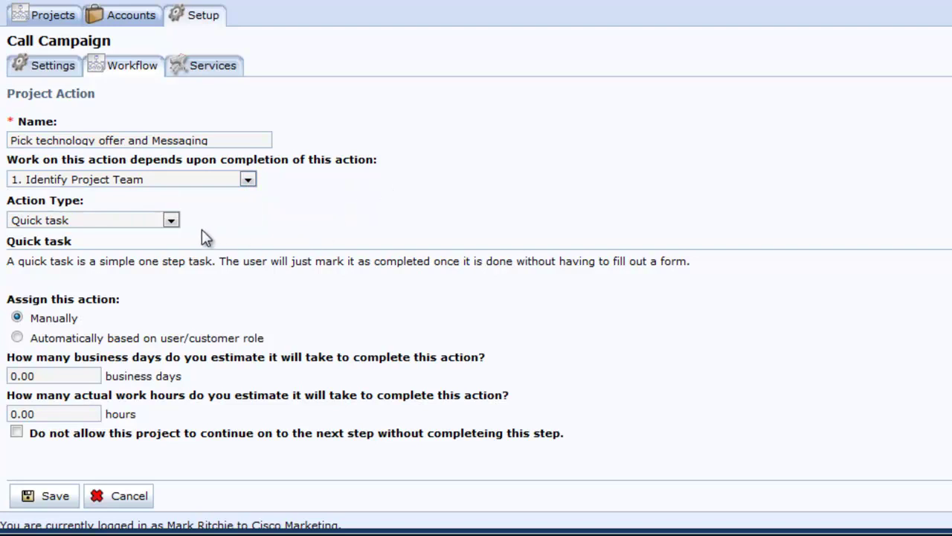
left_click(171, 221)
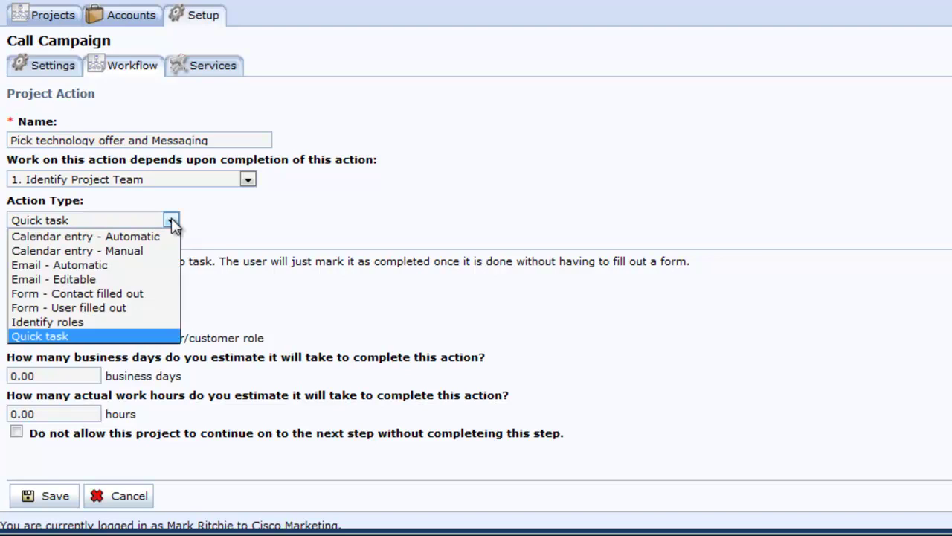
left_click(158, 307)
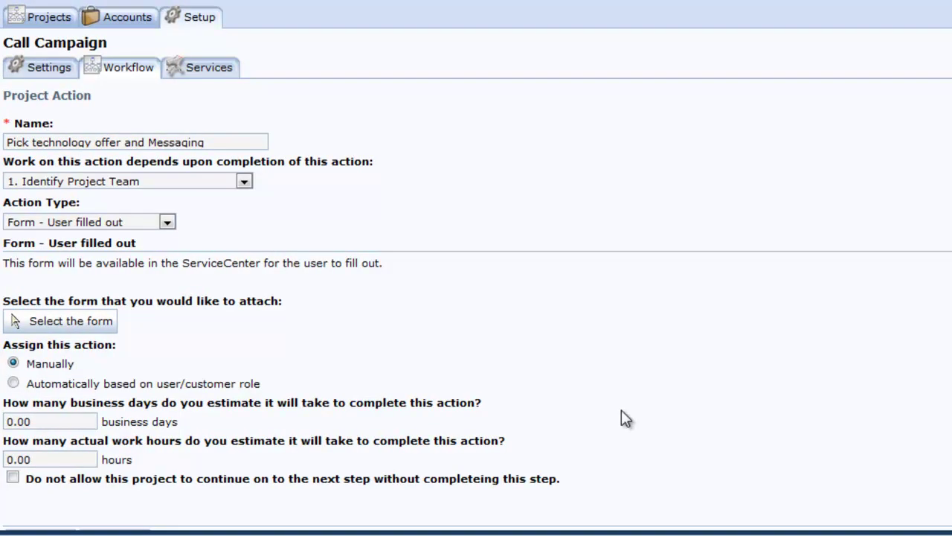
- Search the forms for "technology fo" and attach the Technology Focus form to the action
left_click(67, 323)
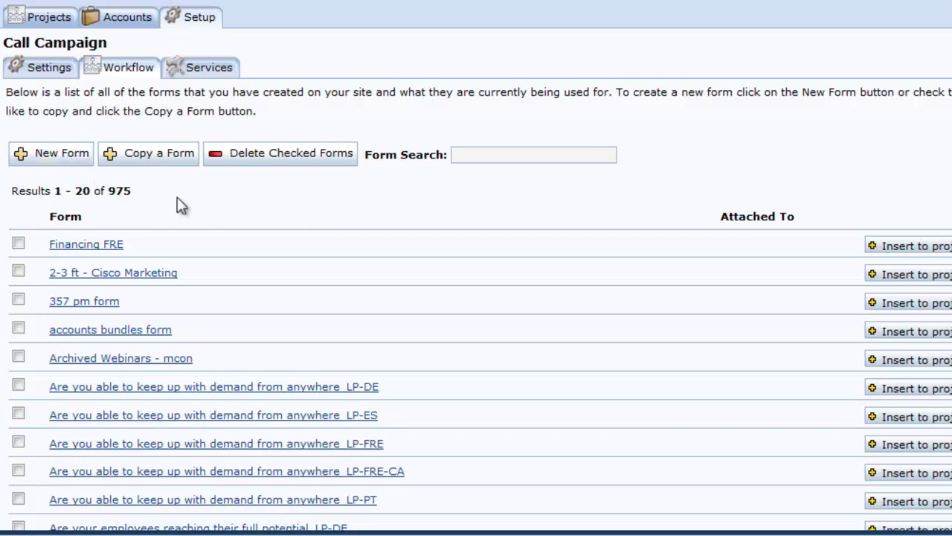
left_click(504, 158)
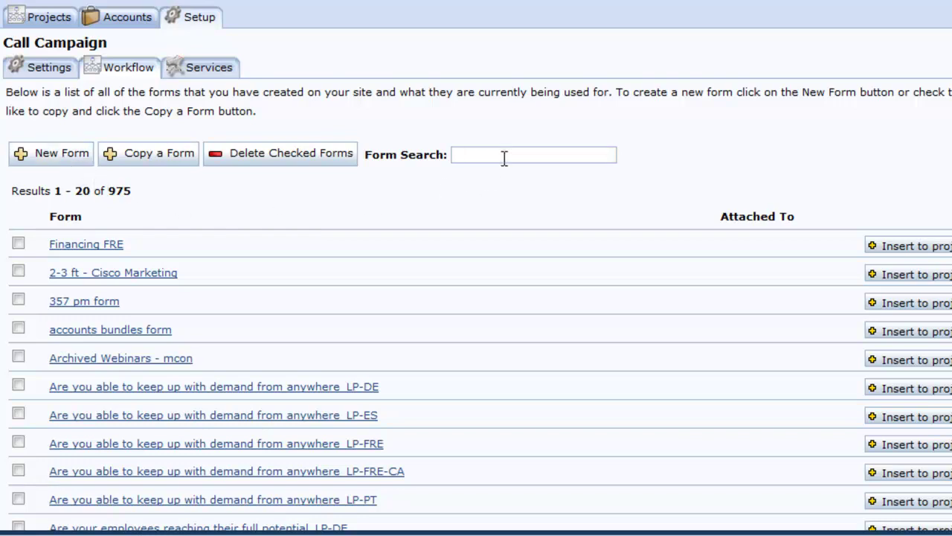
type("technology fo")
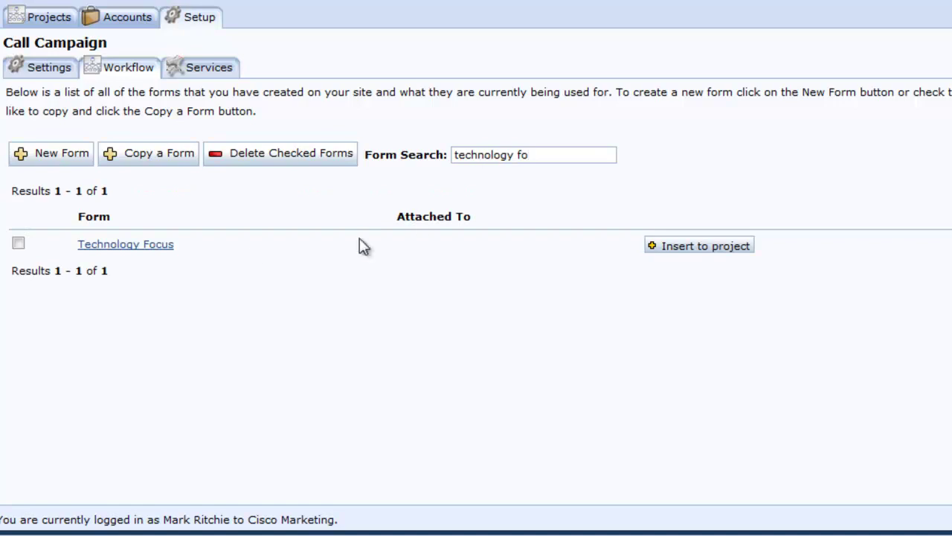
left_click(736, 255)
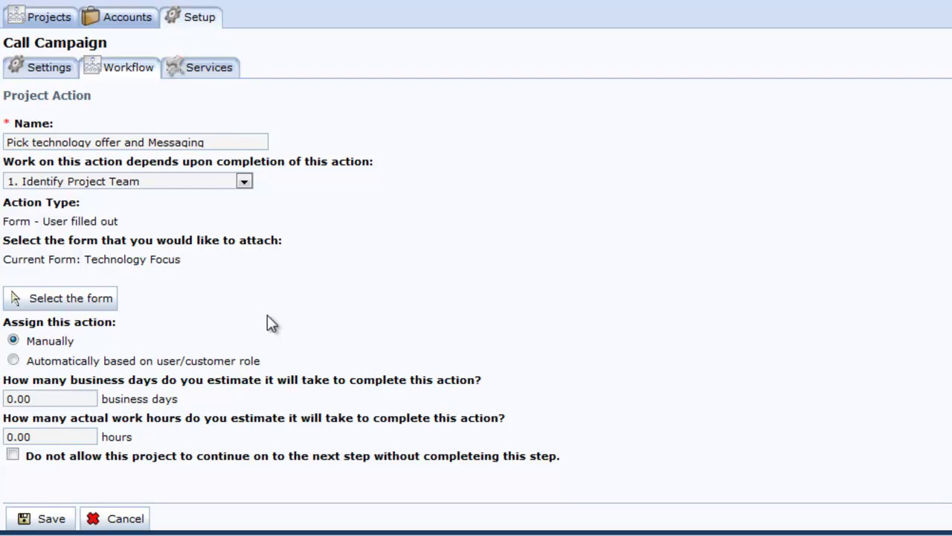
- Assign the technology offer action automatically based on role, choosing mCon Rep
left_click(13, 361)
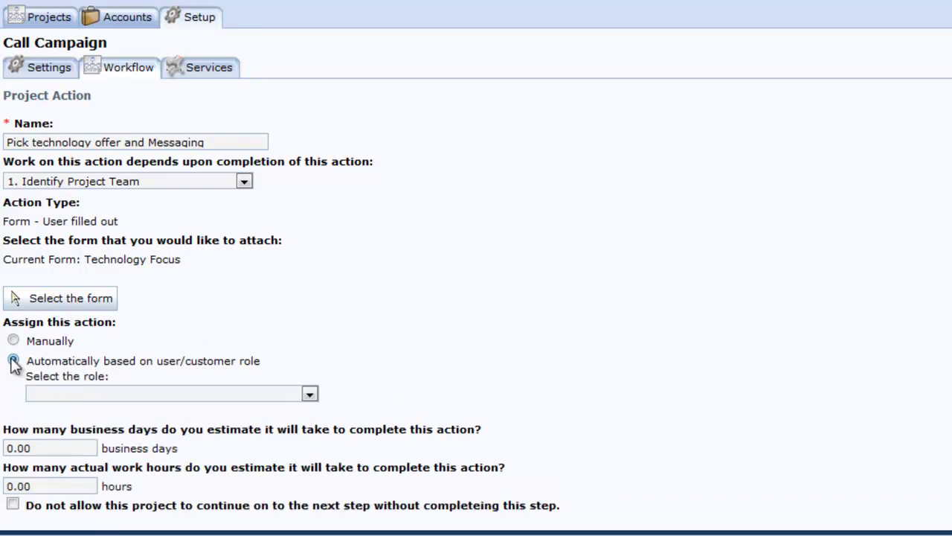
left_click(244, 396)
scroll(204, 476, "down", 3)
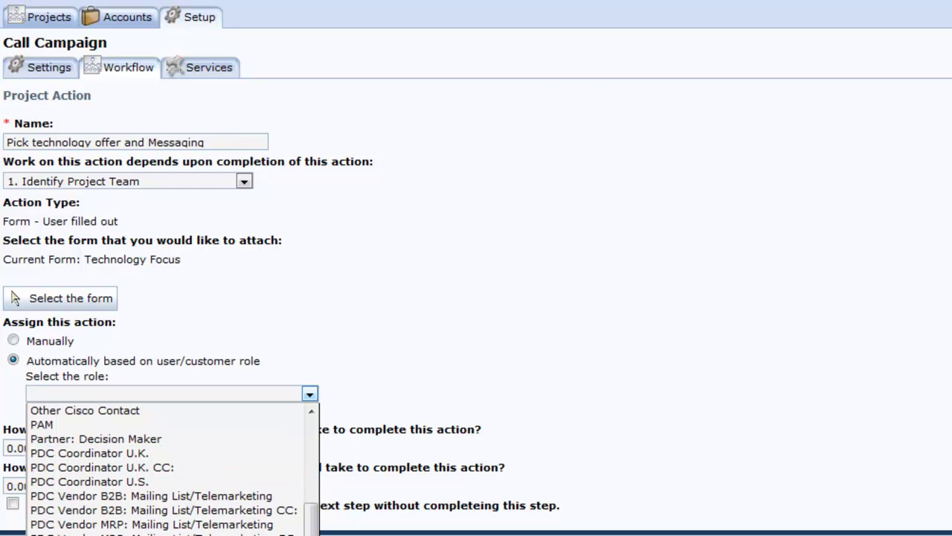
left_click(215, 412)
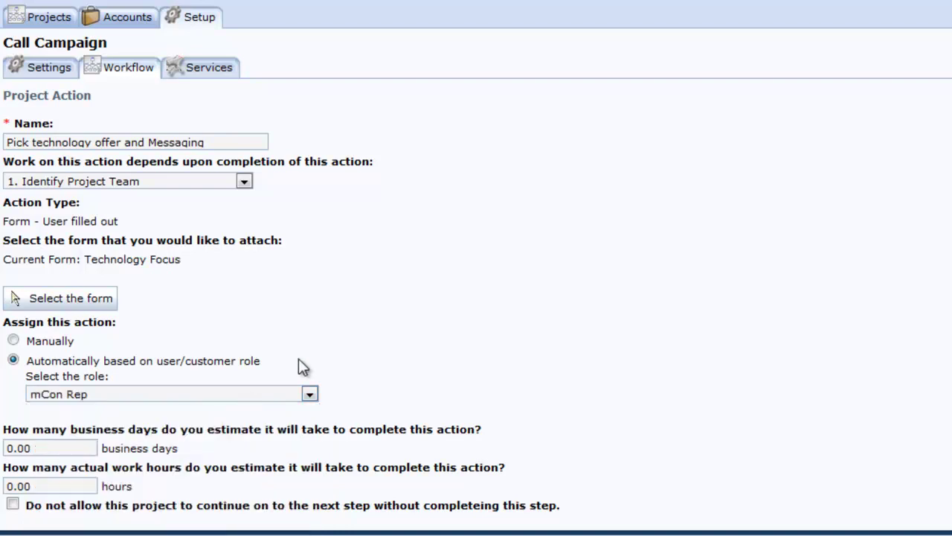
- Estimate the technology offer action at 1 business day, block the project from continuing without completing it, and save
scroll(298, 358, "down", 3)
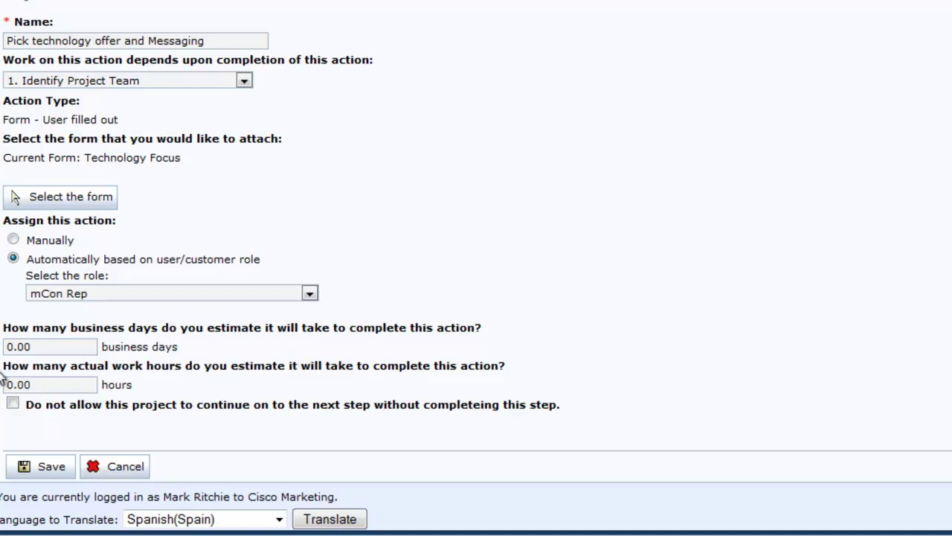
left_click_drag(37, 346, 1, 348)
type("1")
left_click(13, 403)
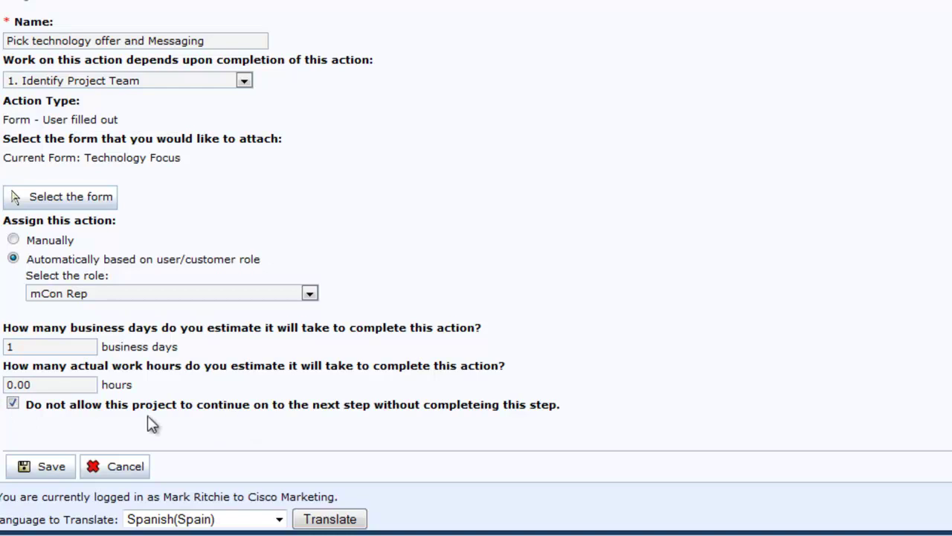
left_click(50, 467)
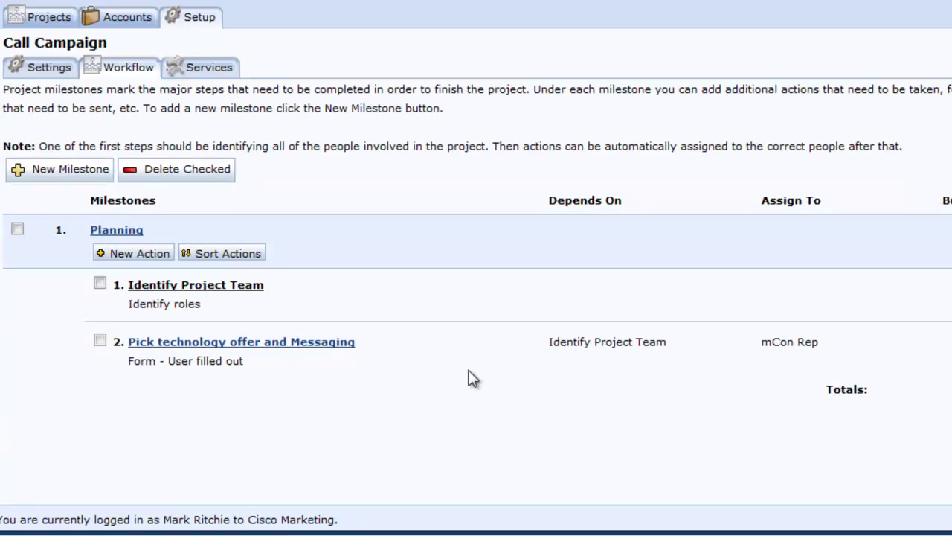
- Add a Planning quick task "Develop list of prospects", dependent on Pick technology offer and Messaging and assigned automatically to the mCon Rep role
key("ctrl+f")
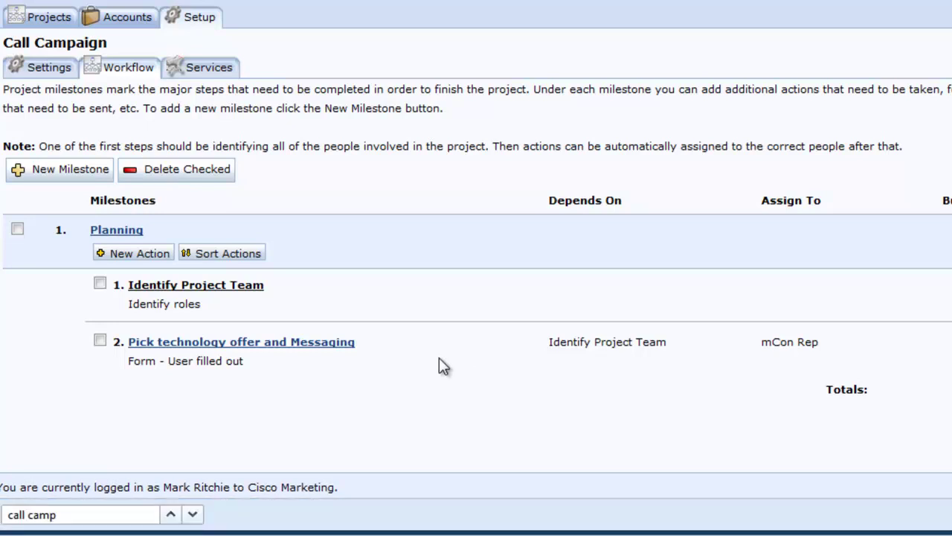
left_click(164, 265)
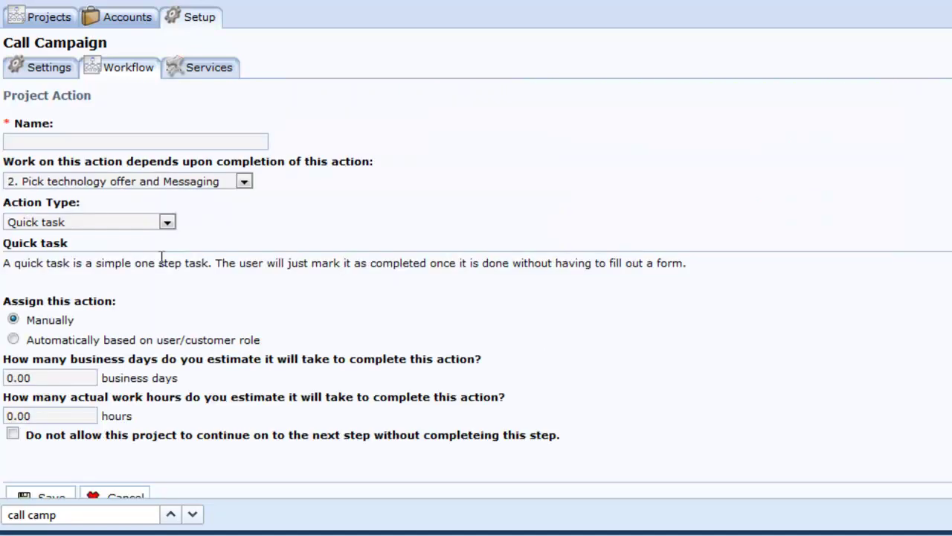
left_click(200, 142)
type("Develop list of prospects")
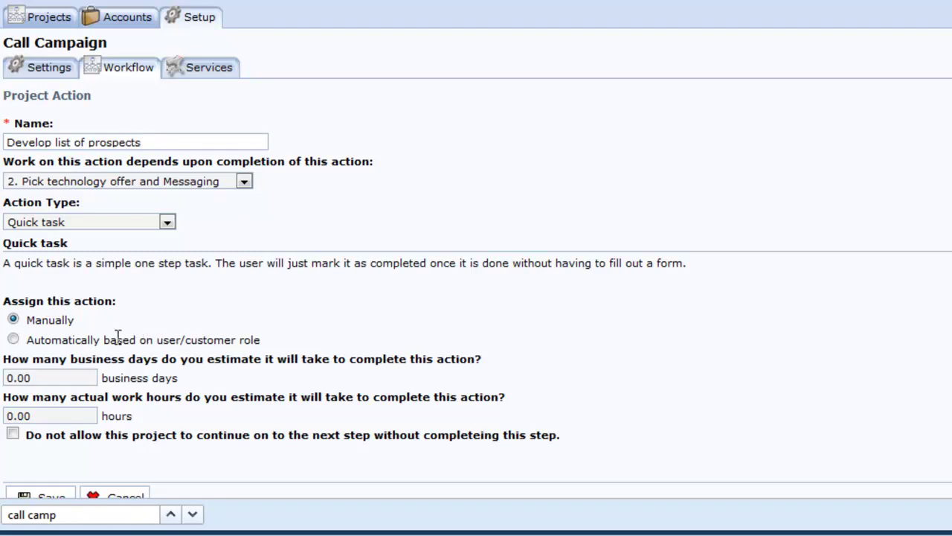
left_click(14, 339)
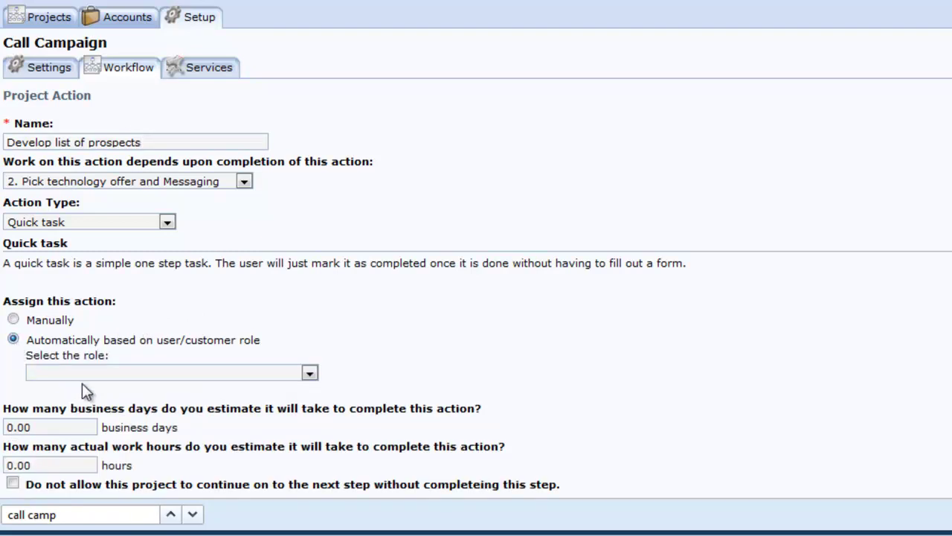
left_click(110, 373)
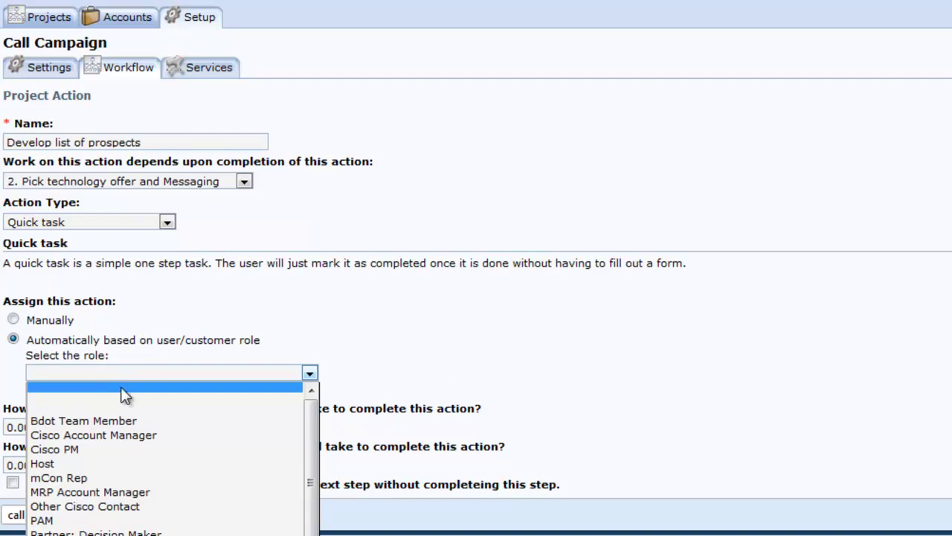
left_click(96, 478)
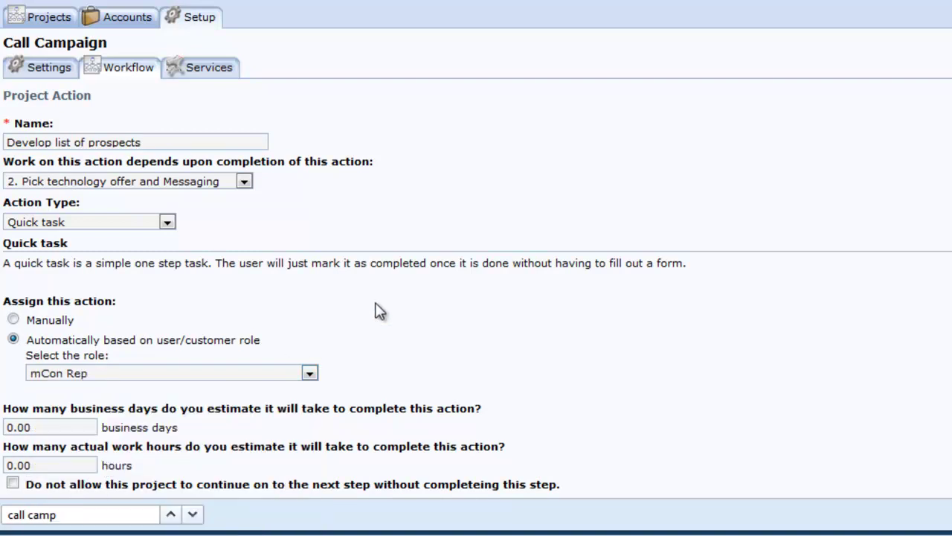
- Estimate the Develop list of prospects action at 1 business day, block the project from continuing without completing it, and save
left_click_drag(34, 427, 6, 427)
type("1")
scroll(542, 357, "down", 3)
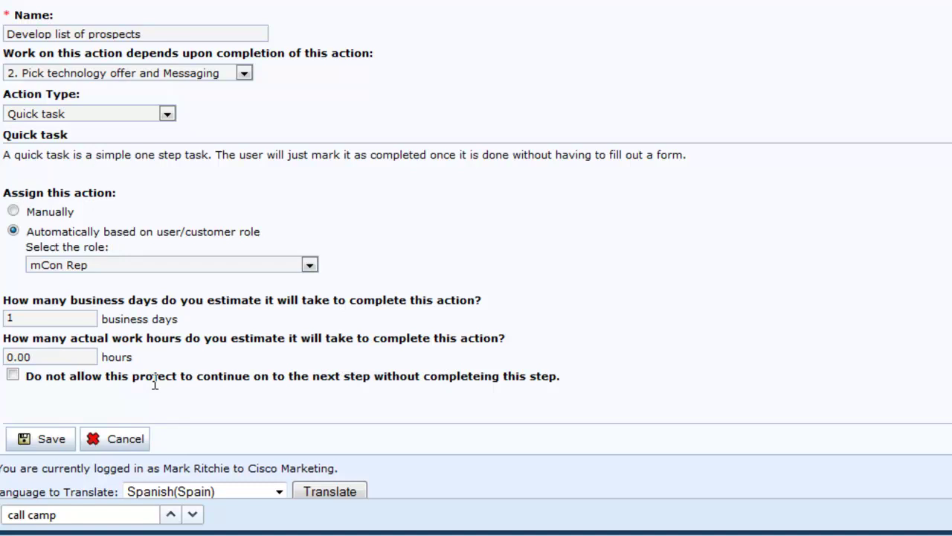
left_click(13, 376)
left_click(51, 441)
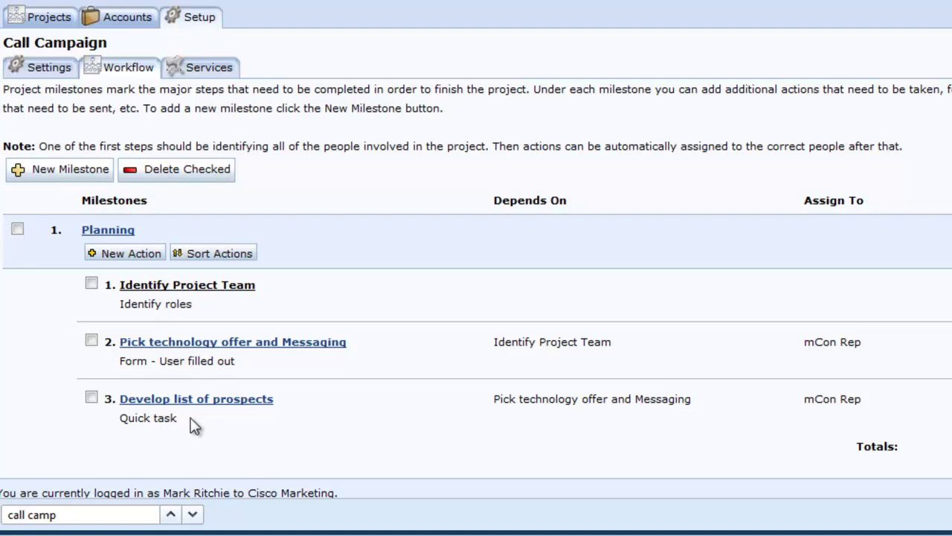
key("Escape")
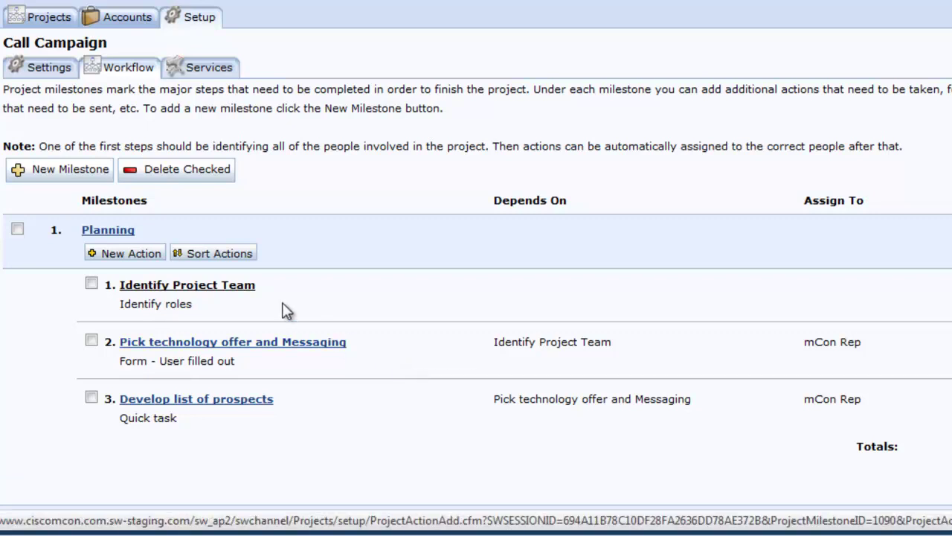
- Create a second milestone named "Review" that depends on completion of Planning, leaving the short description empty
left_click(88, 175)
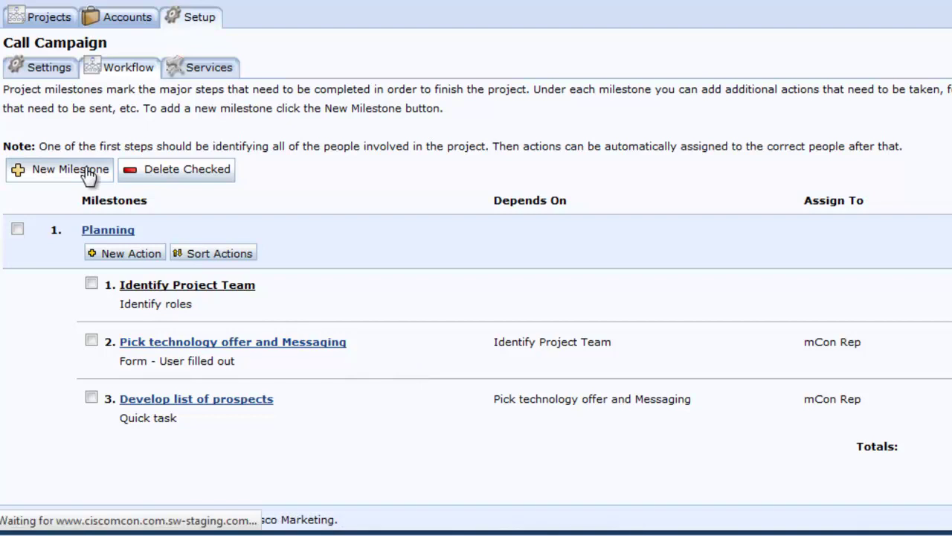
left_click(273, 138)
type("Review")
left_click(659, 213)
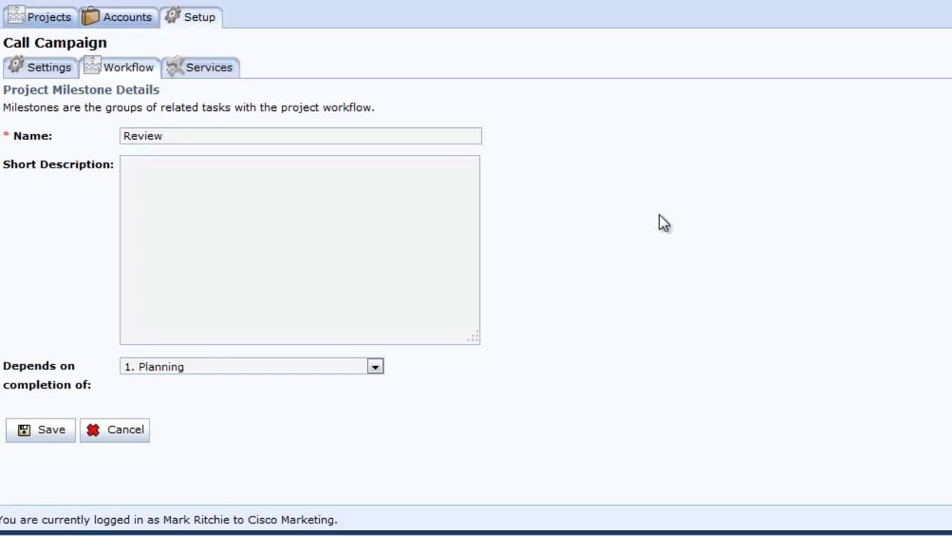
left_click(276, 236)
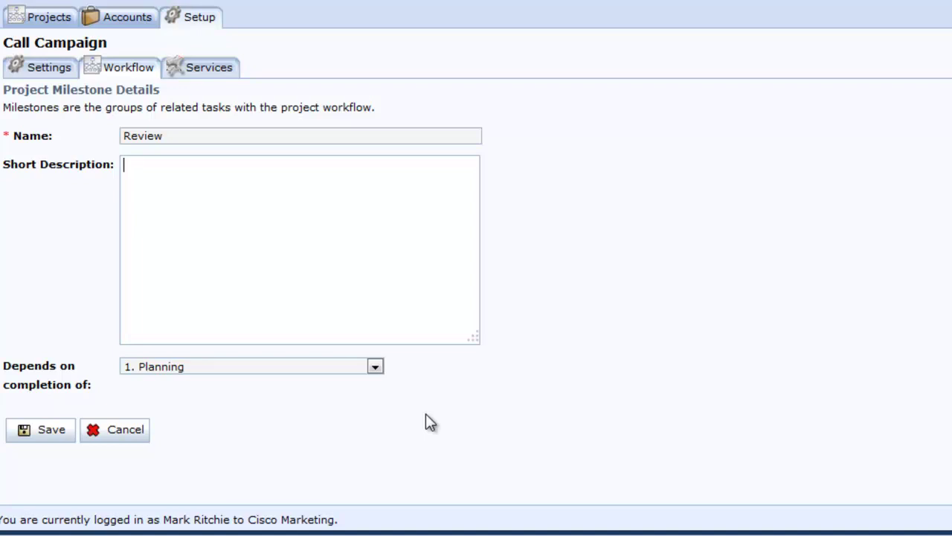
left_click(43, 433)
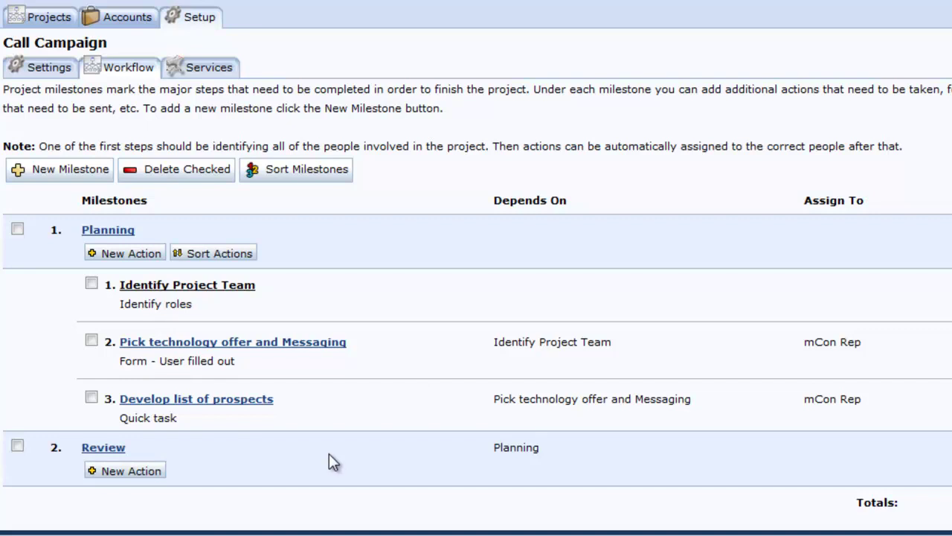
- Add a Review action "Gather updates and results metrics" with the type Form - User filled out
left_click(128, 476)
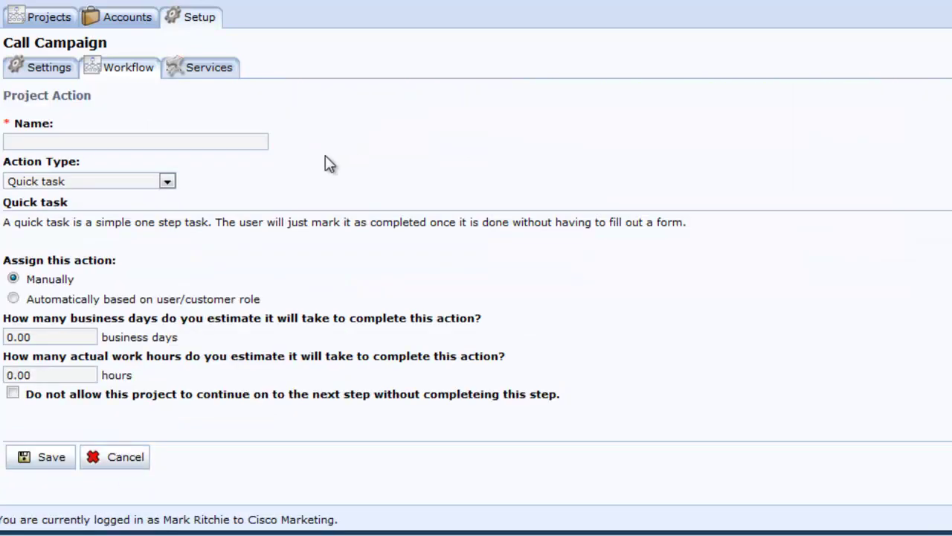
left_click(247, 149)
type("Gather updates and results metrics")
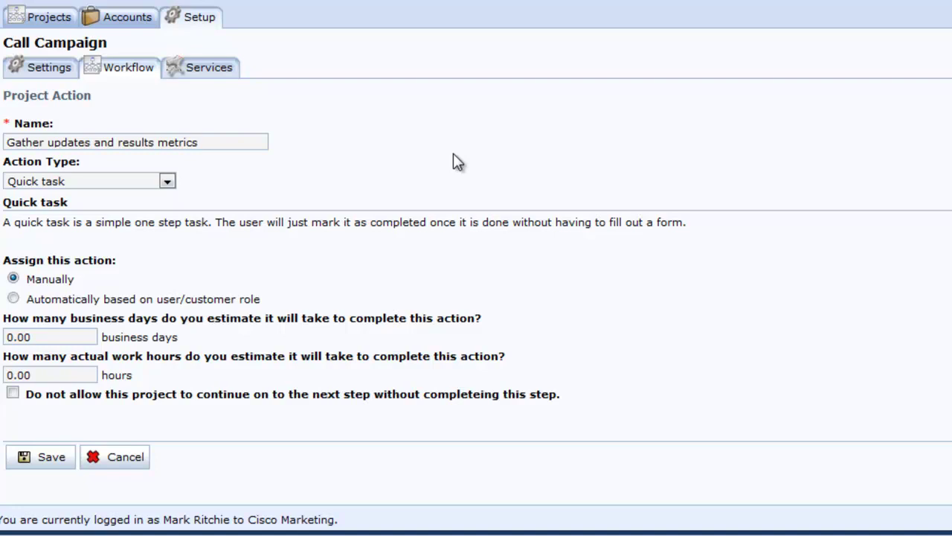
left_click(167, 182)
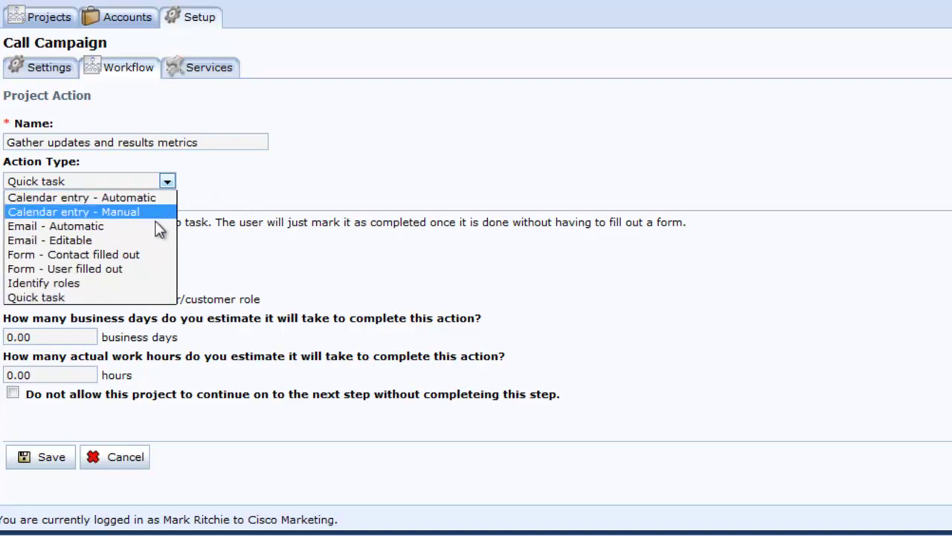
left_click(139, 269)
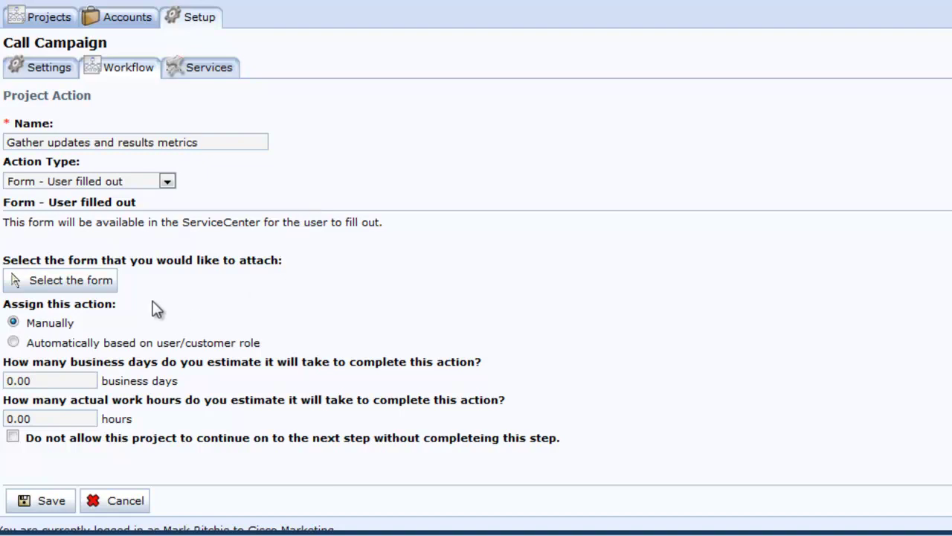
- Search the forms for "metric" and attach Metric Capture Form 1 to the action
left_click(111, 287)
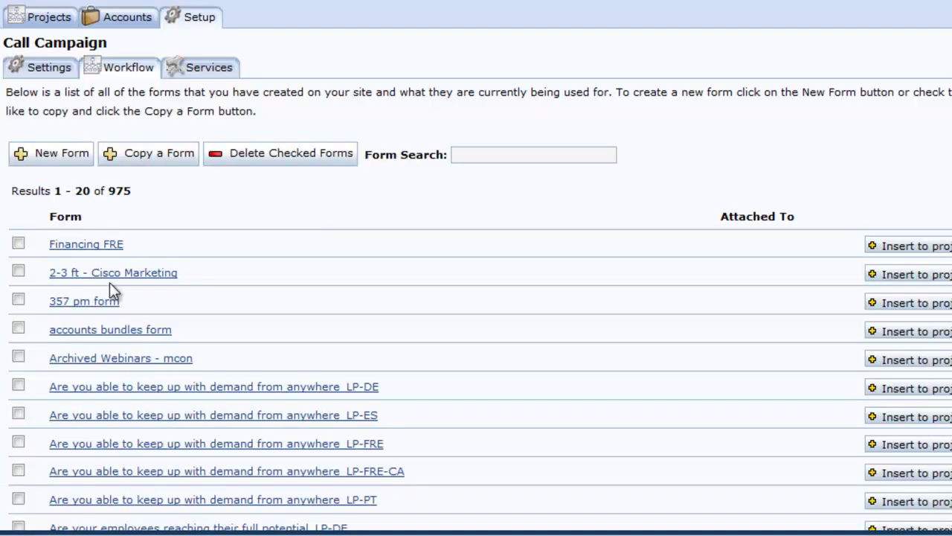
left_click(533, 155)
type("metric")
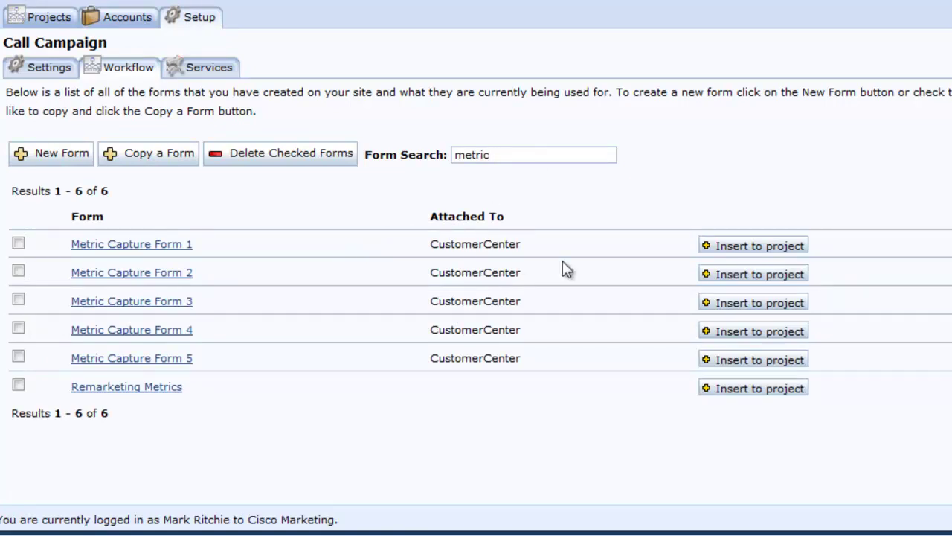
left_click(748, 257)
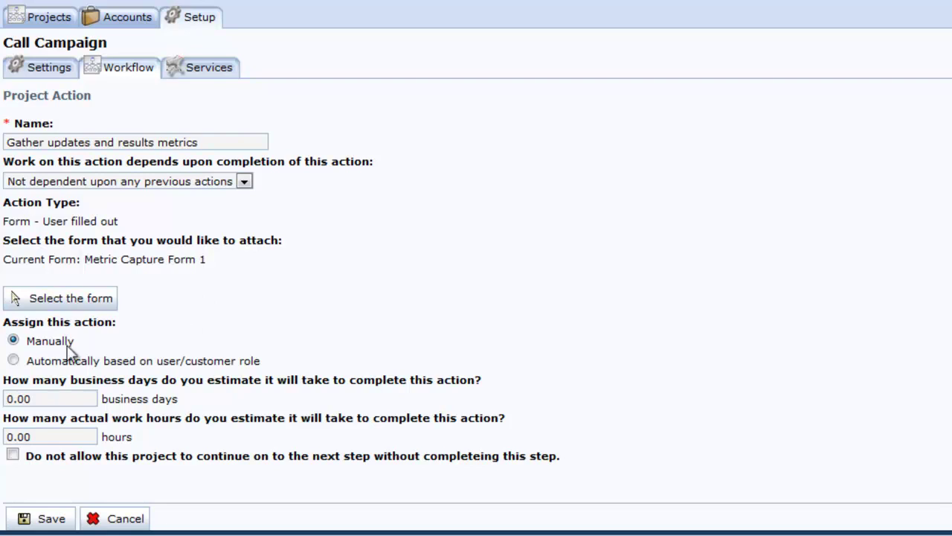
- Assign the results metrics action automatically based on role, choosing mCon Rep
left_click(14, 360)
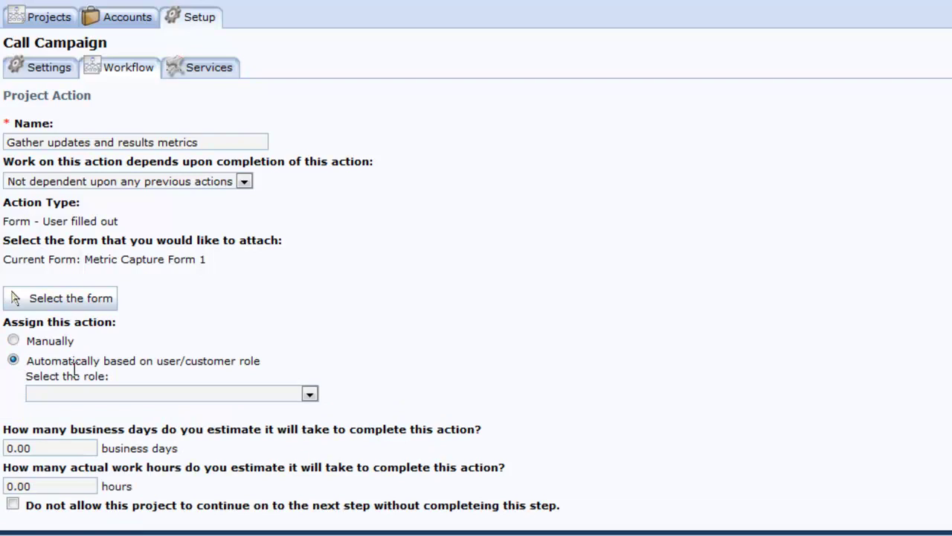
left_click(186, 394)
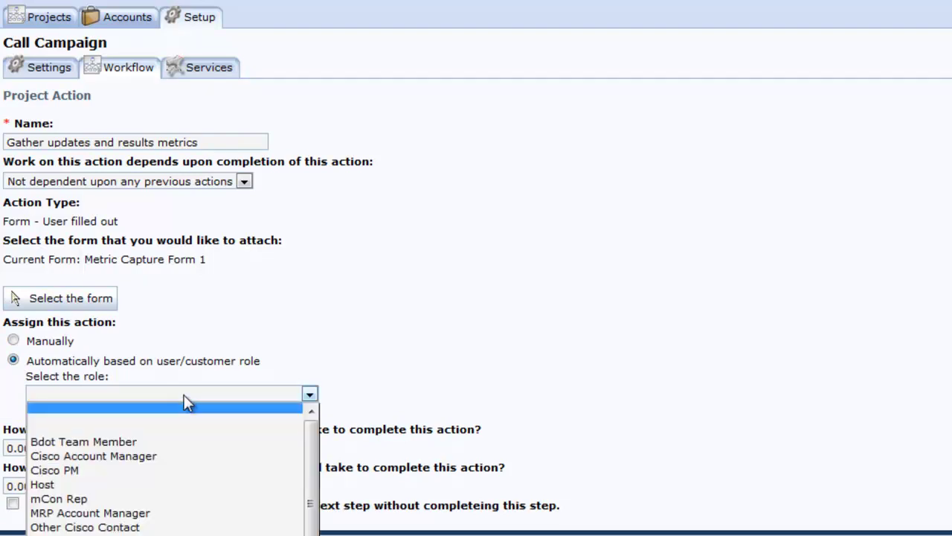
left_click(167, 498)
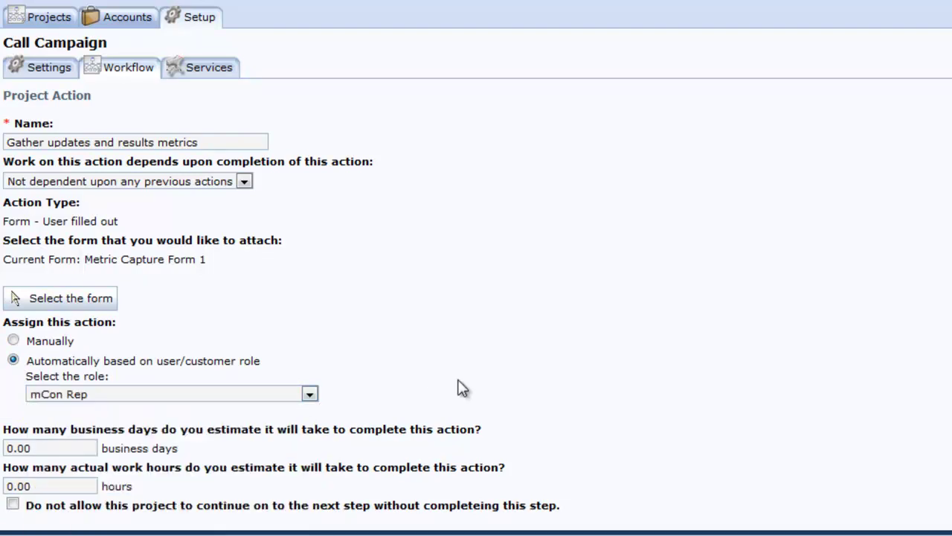
- Estimate the Gather updates and results metrics action at 1 business day and save it
scroll(459, 394, "down", 3)
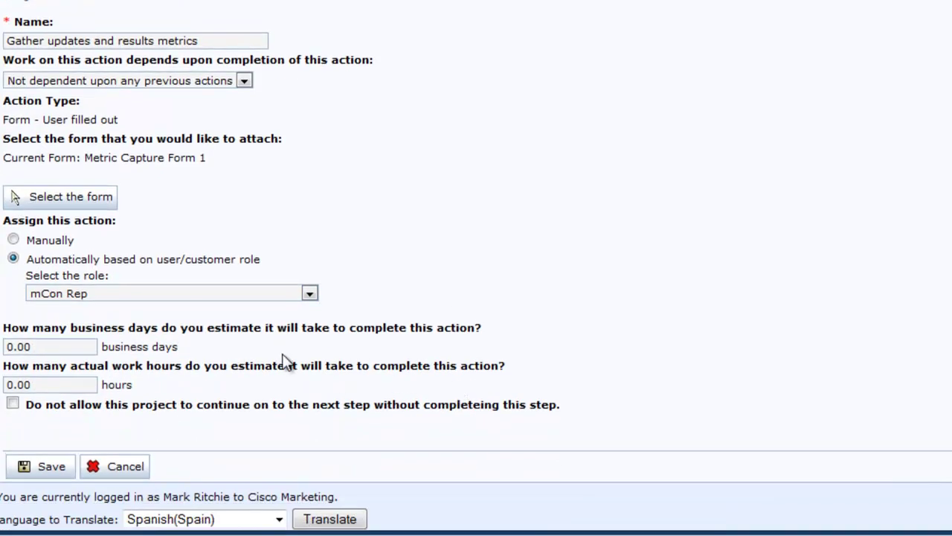
left_click_drag(64, 347, 2, 341)
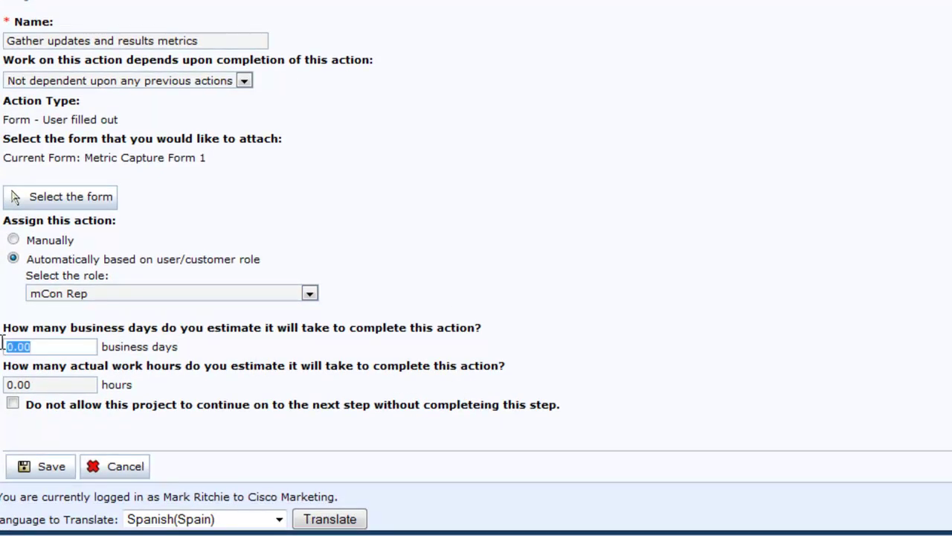
type("1")
scroll(328, 402, "up", 1)
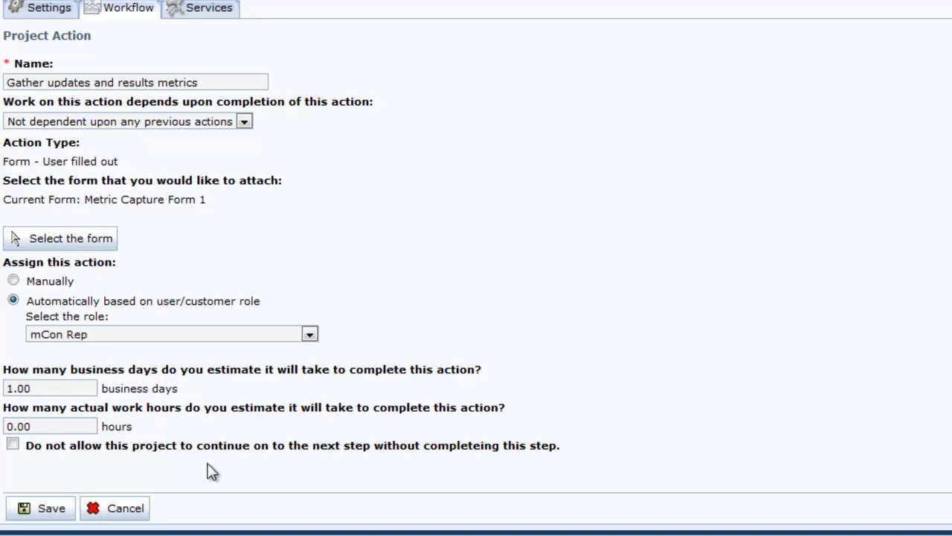
left_click(66, 507)
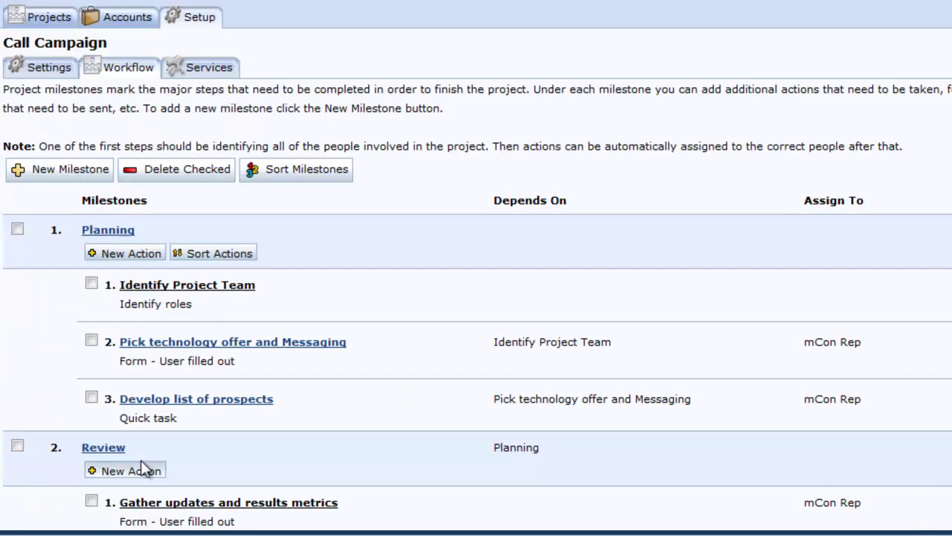
scroll(188, 456, "down", 1)
scroll(187, 456, "down", 1)
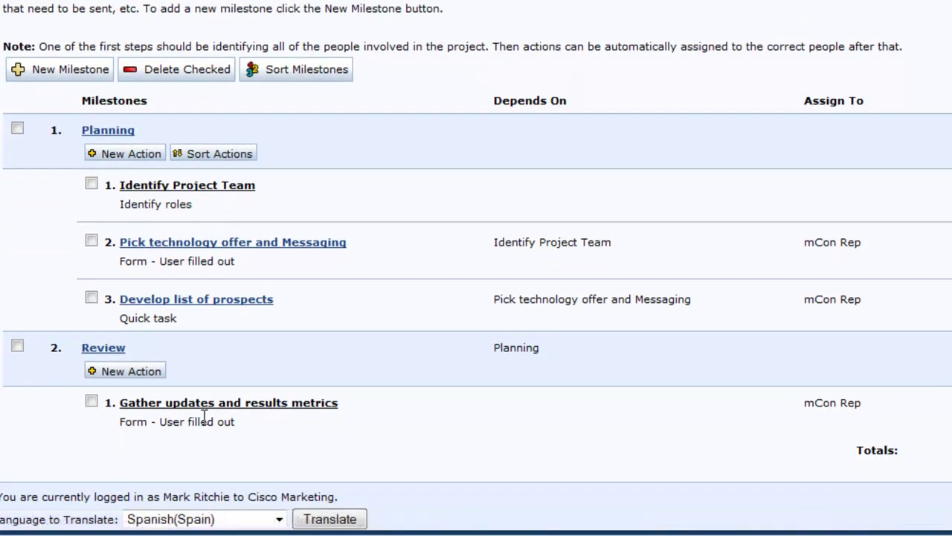
scroll(336, 263, "up", 2)
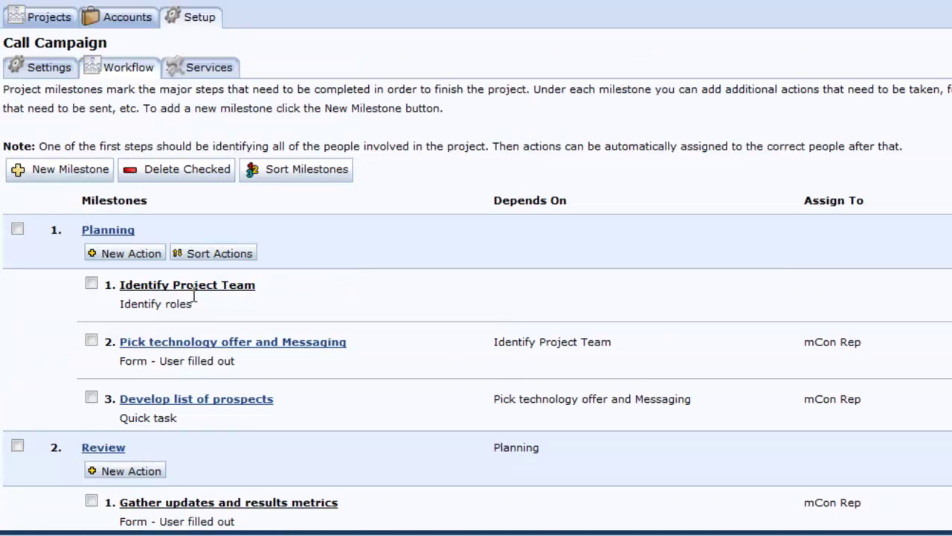
left_click(91, 283)
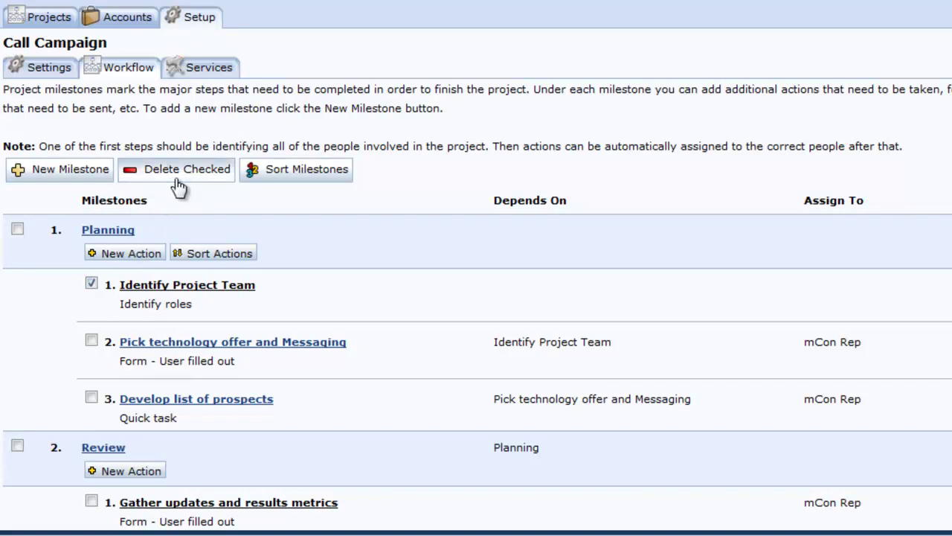
left_click(91, 286)
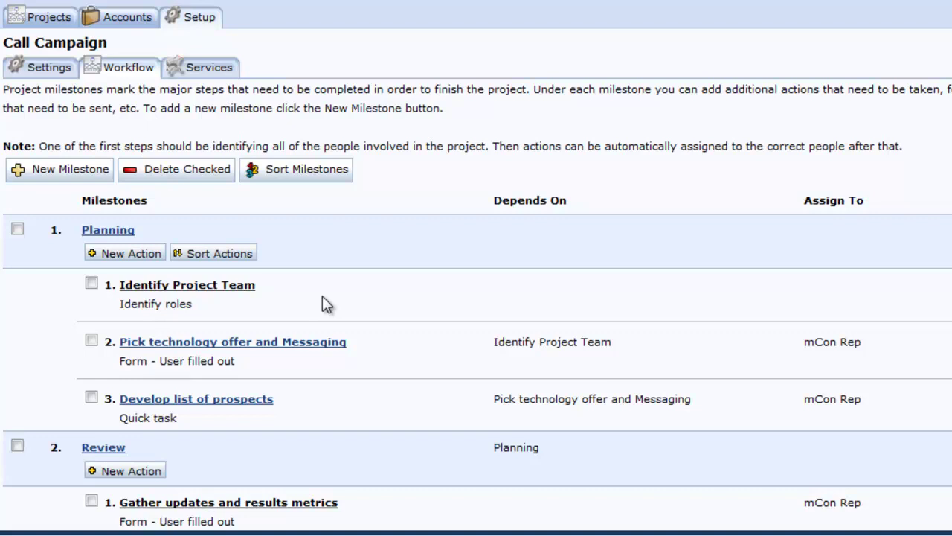
- Create a service for the template with service name and display name Call Campaign, leaving the descriptions blank, and save it
left_click(221, 75)
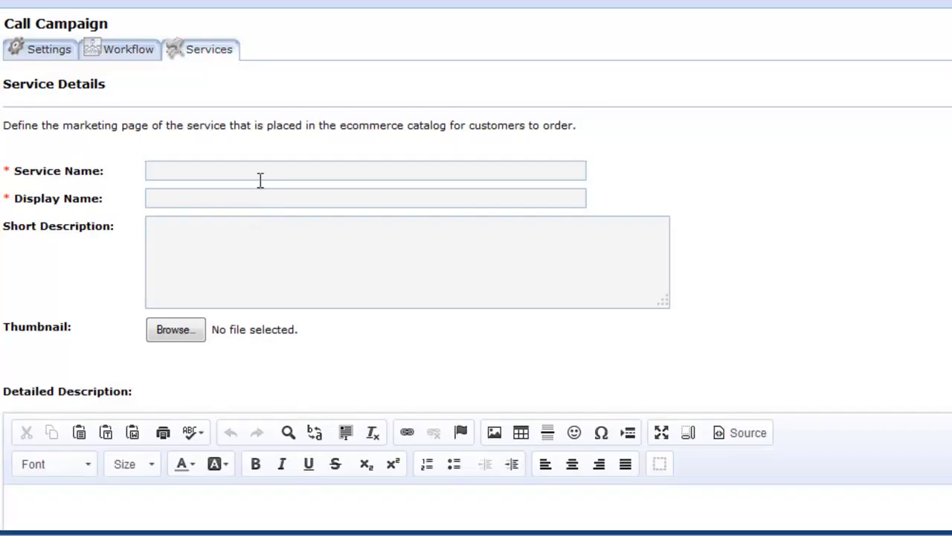
left_click(262, 177)
type("Call")
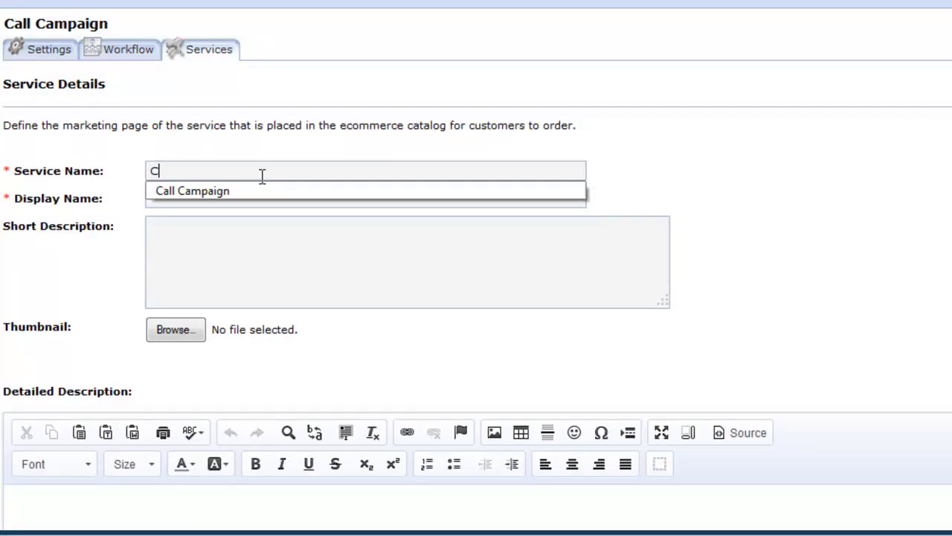
key("Down")
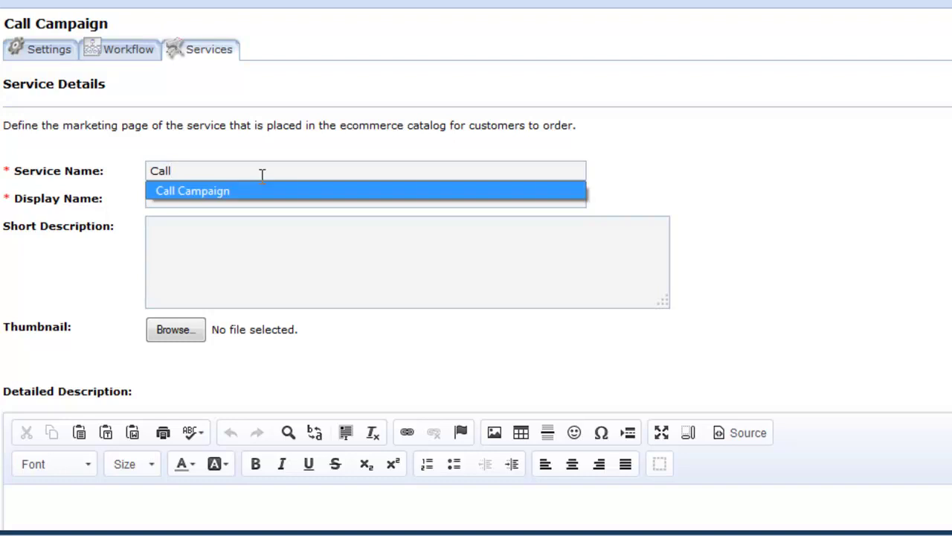
key("Return")
left_click(255, 255)
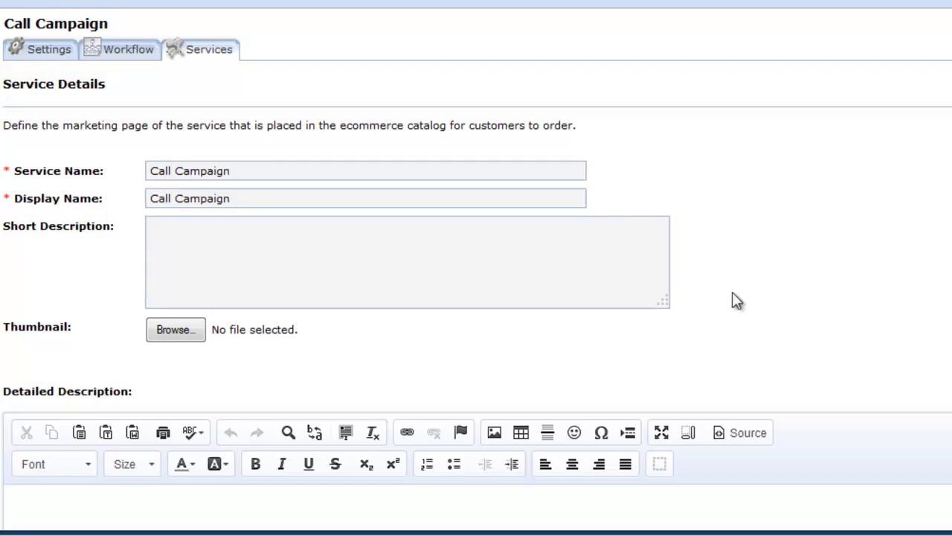
scroll(732, 293, "down", 4)
left_click(576, 300)
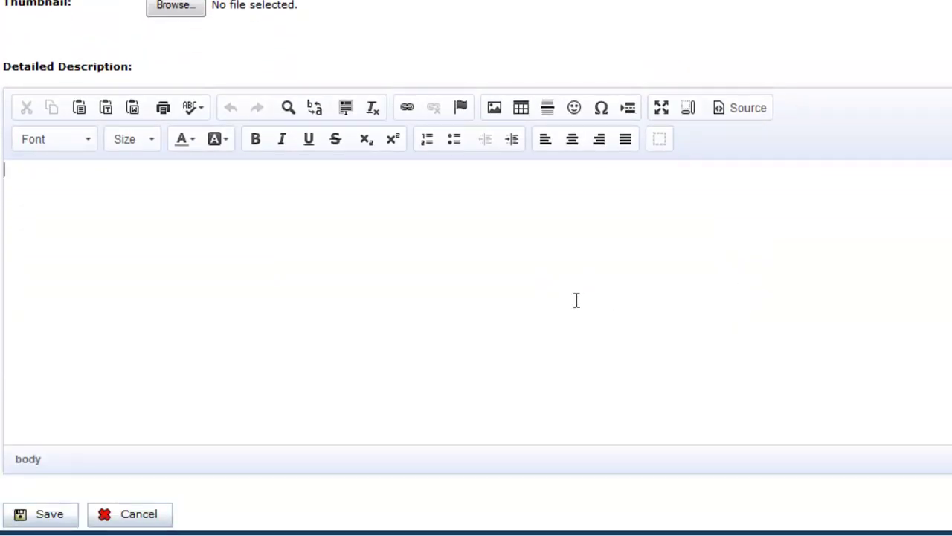
left_click(57, 518)
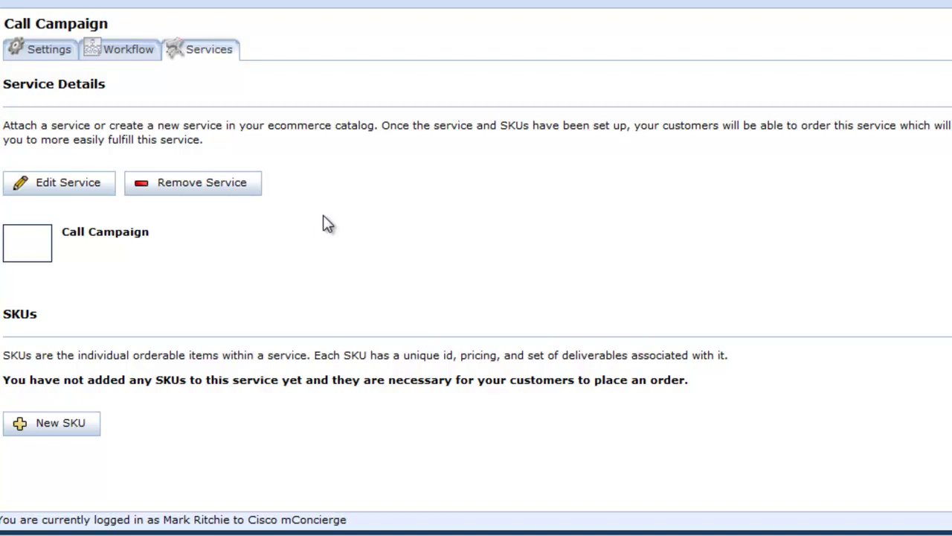
- Add a new SKU to the Call Campaign service, named Telmarketing with the SKU ID TM001
left_click(62, 426)
left_click(270, 245)
type("Telmarketing")
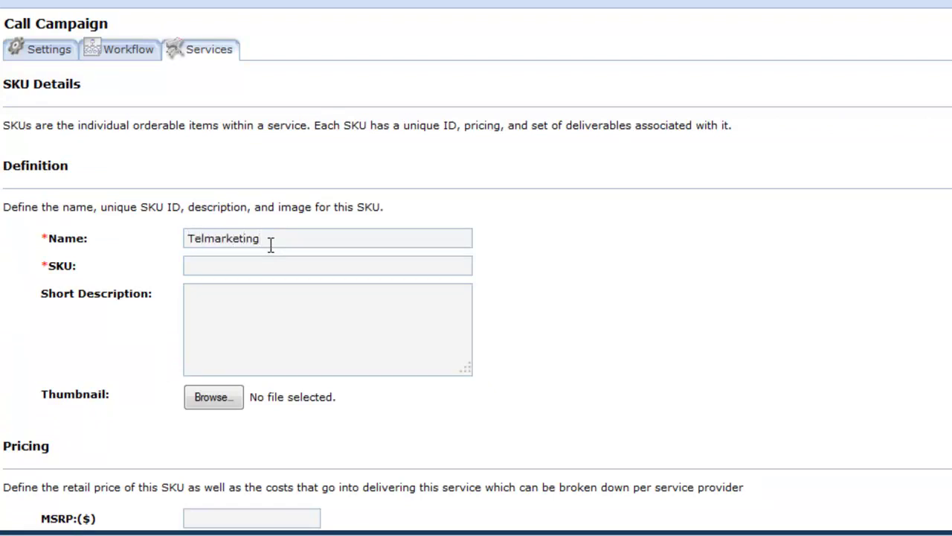
left_click(257, 265)
type("TM001")
left_click(291, 315)
- Set the SKU's MSRP to 2500 dollars, without costs or ordering options, and save the SKU
scroll(746, 321, "down", 3)
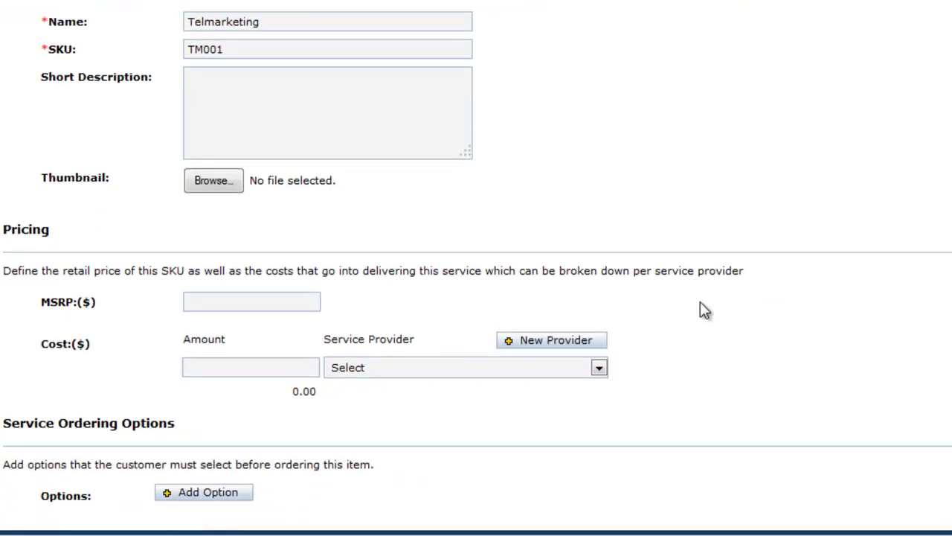
left_click(258, 299)
type("2500")
scroll(424, 413, "down", 1)
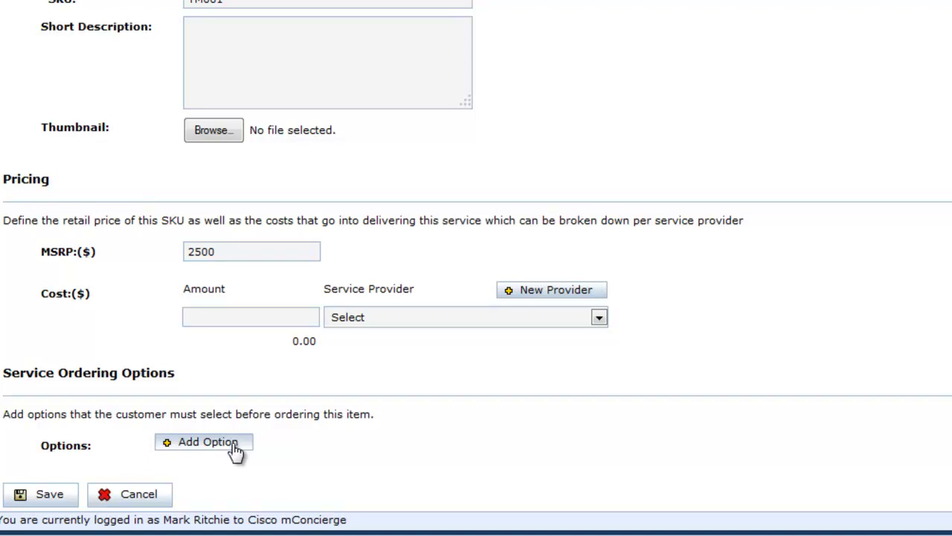
left_click(50, 494)
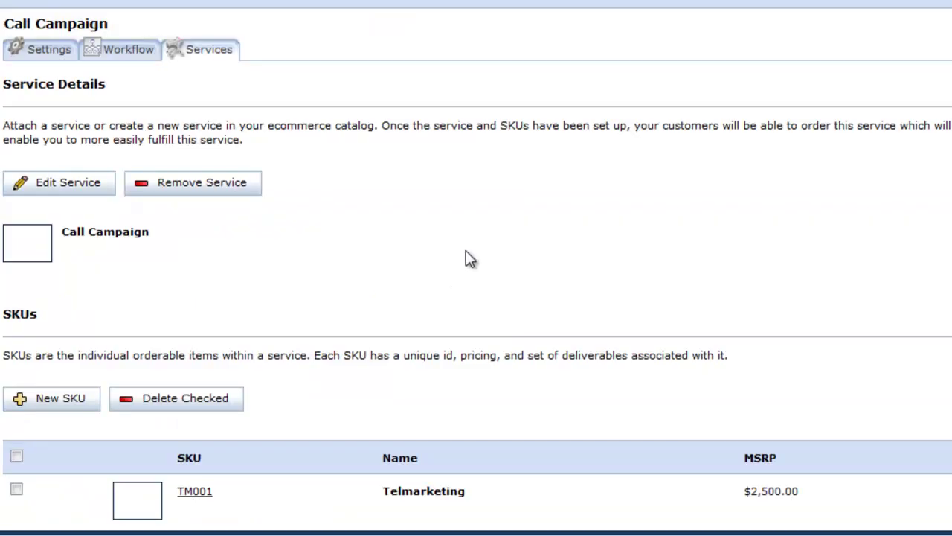